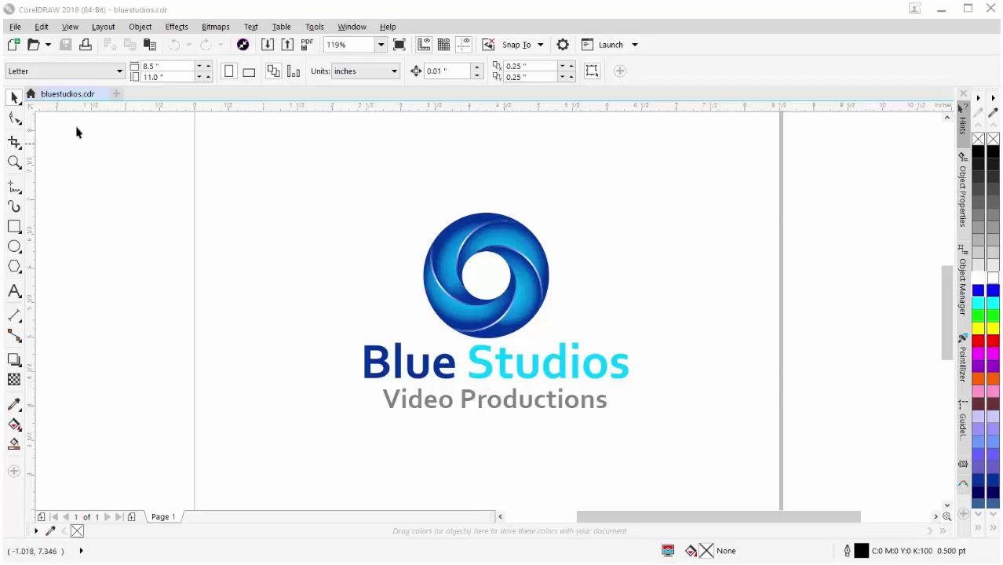
- Look over the File > Export For options, then switch to the browser showing the WordPress site
left_click(17, 28)
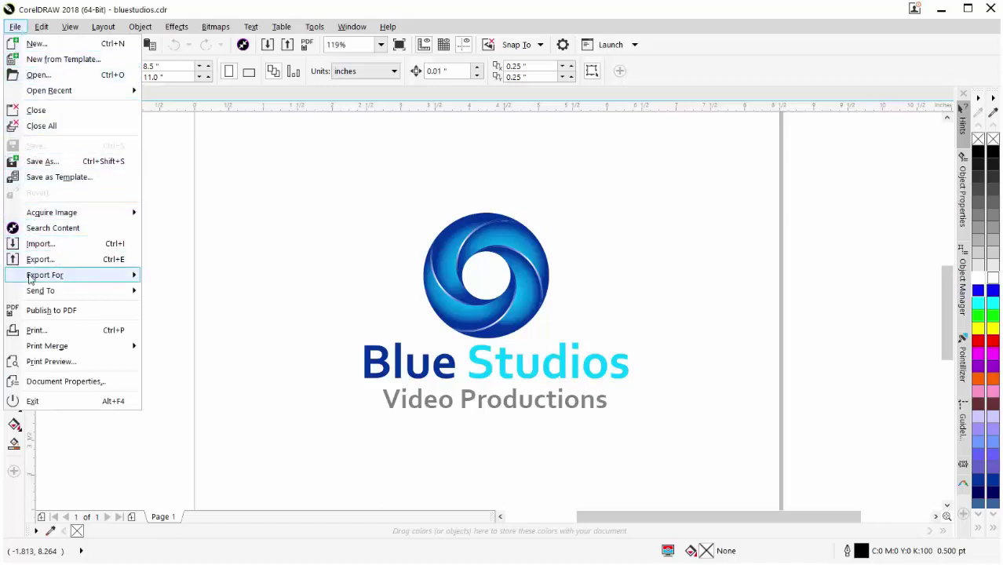
mouse_move(33, 277)
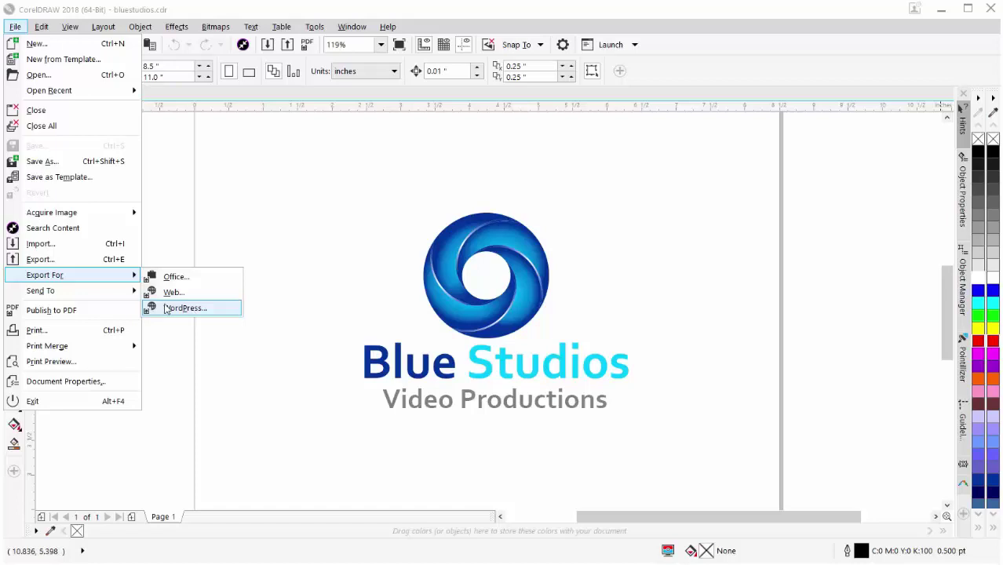
left_click(269, 237)
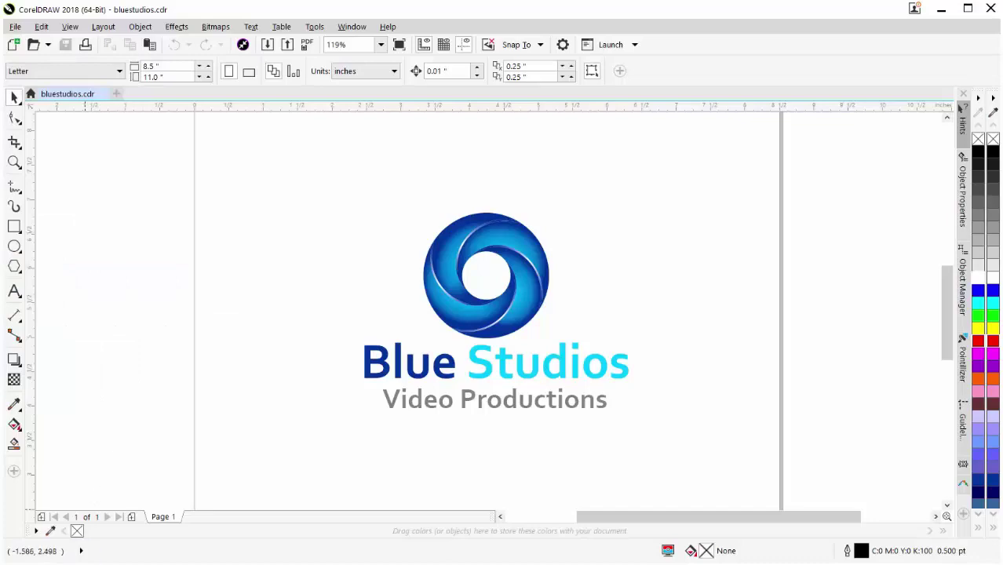
left_click(70, 533)
- Open File > Export For > WordPress to preview the logo as GIF and PNG
left_click(15, 26)
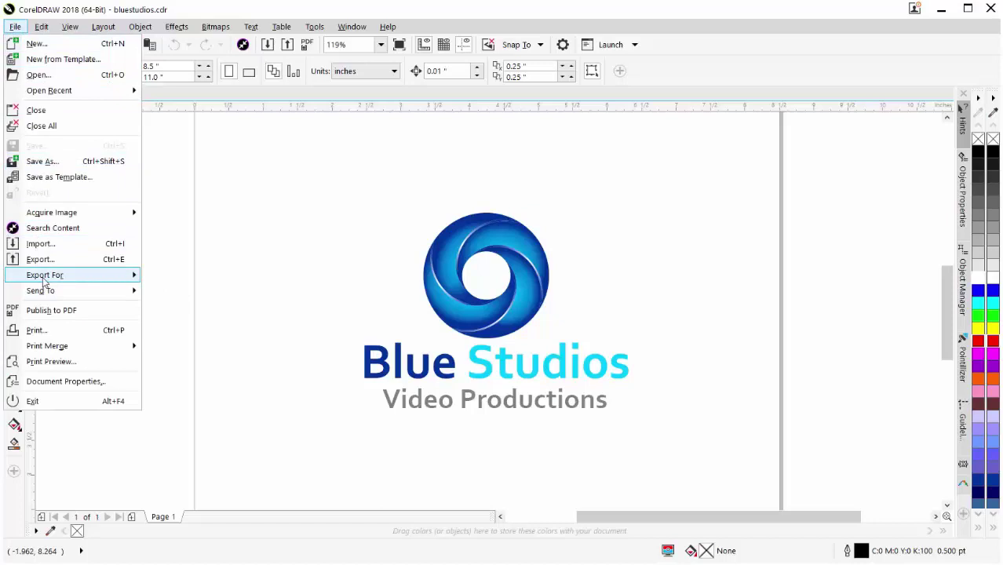
mouse_move(44, 276)
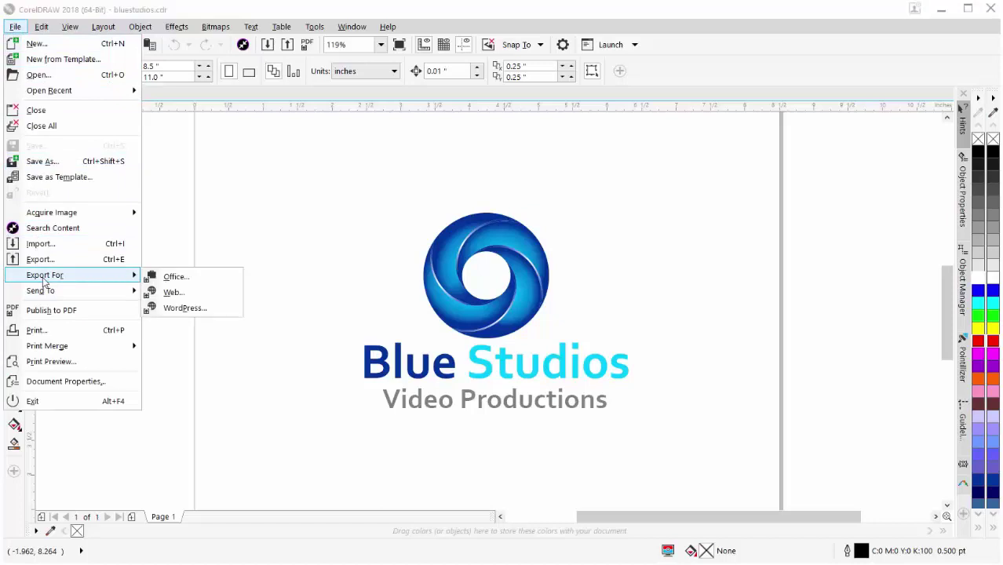
left_click(167, 309)
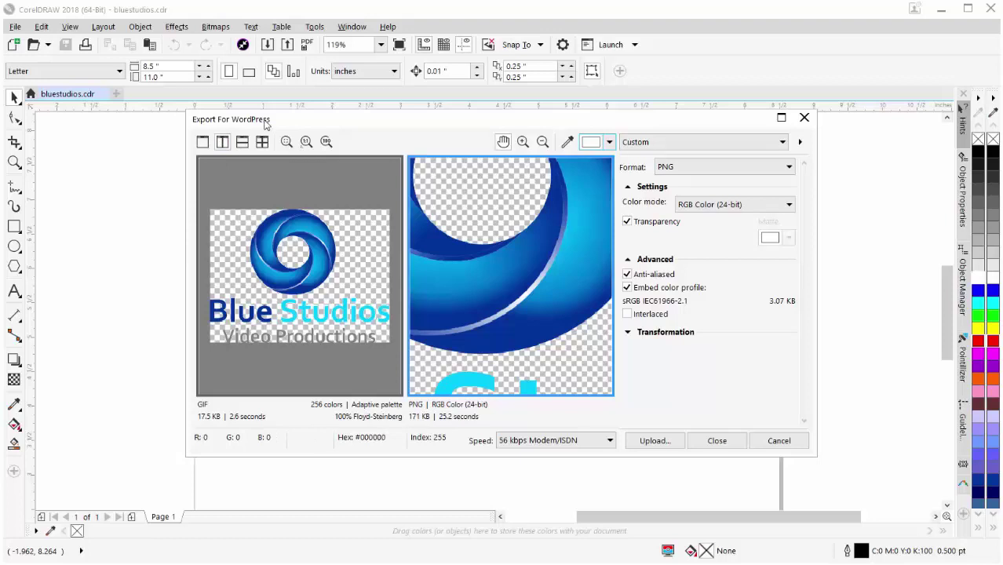
- Try the full, side-by-side, stacked and four-preview layouts, ending on four previews
left_click(203, 142)
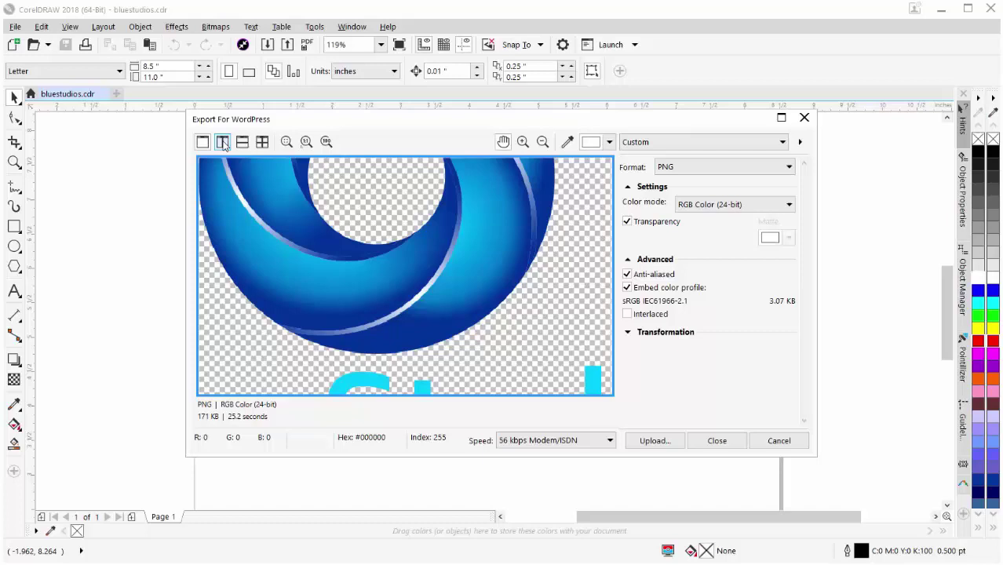
left_click(223, 142)
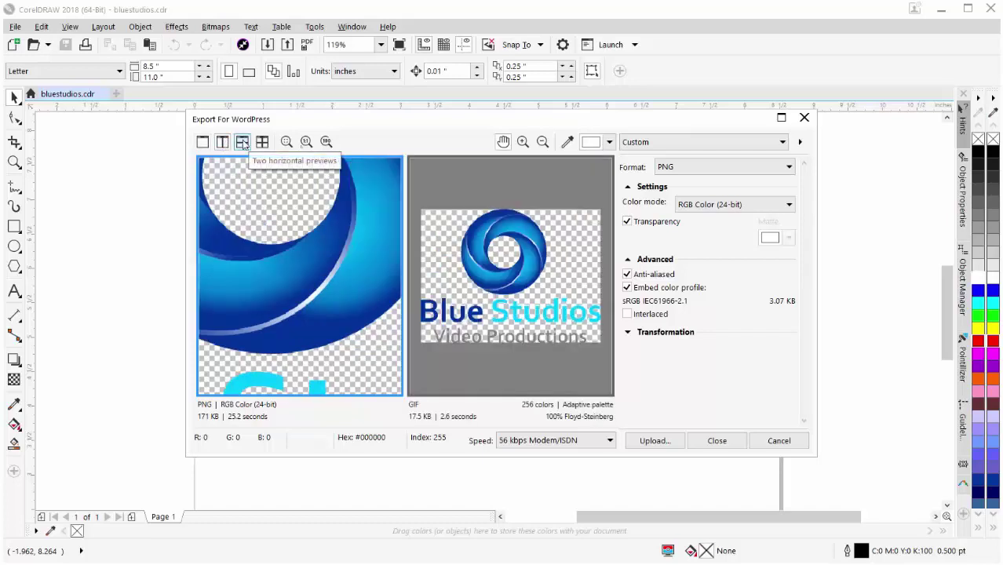
left_click(243, 142)
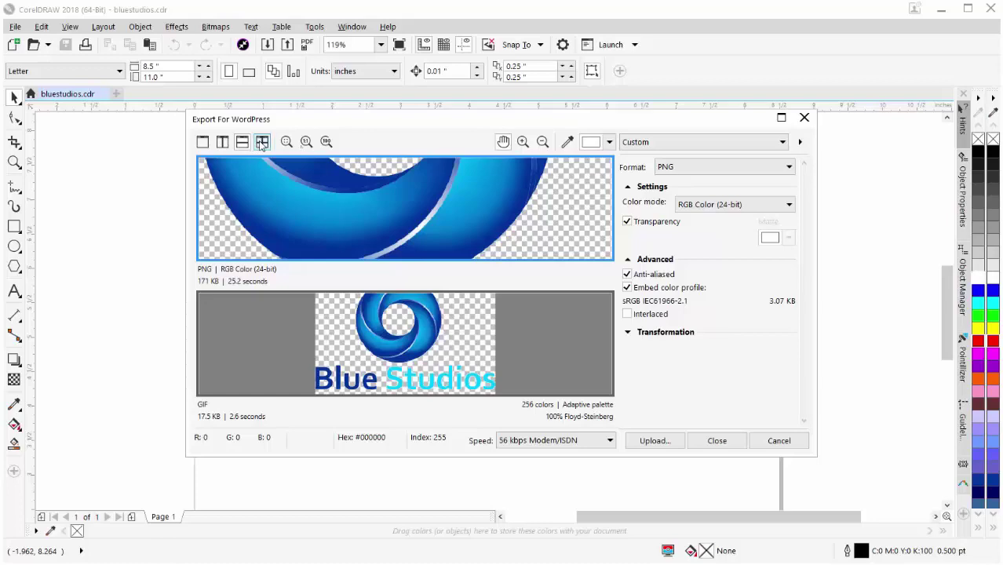
left_click(262, 142)
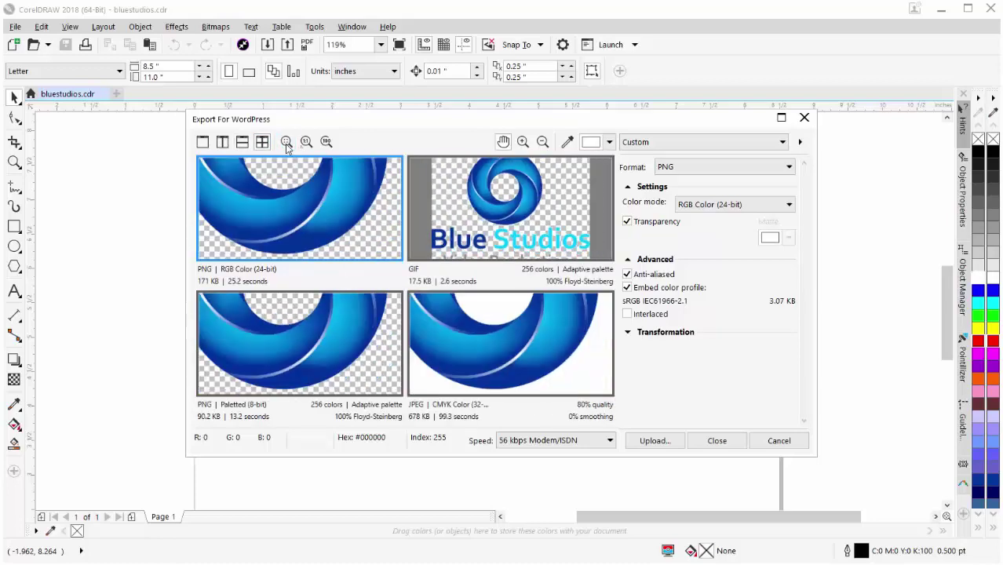
- Try the zoom-out, 1:1 and actual-size views, then move the export window up-left and enlarge it
left_click(287, 142)
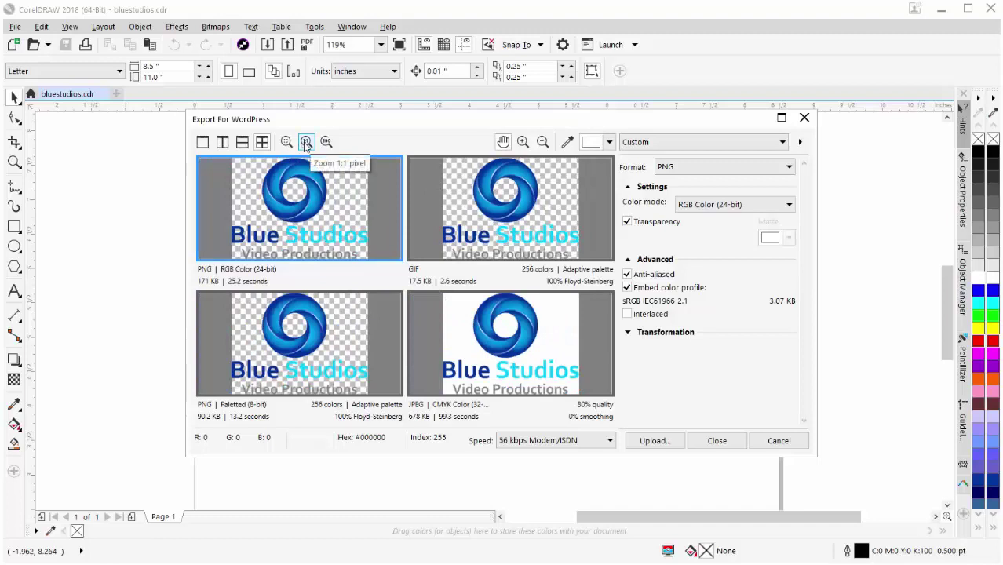
left_click(306, 143)
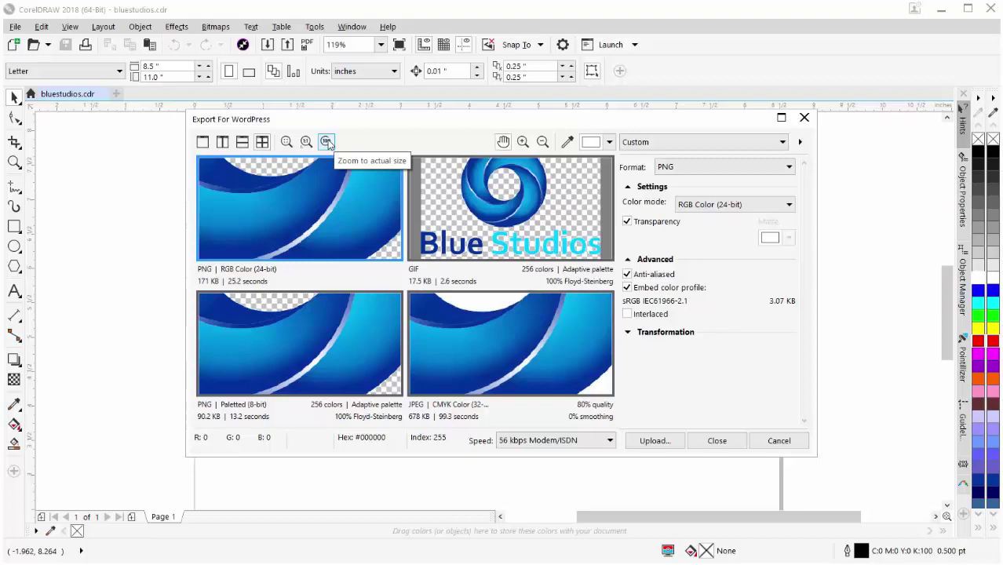
left_click(328, 143)
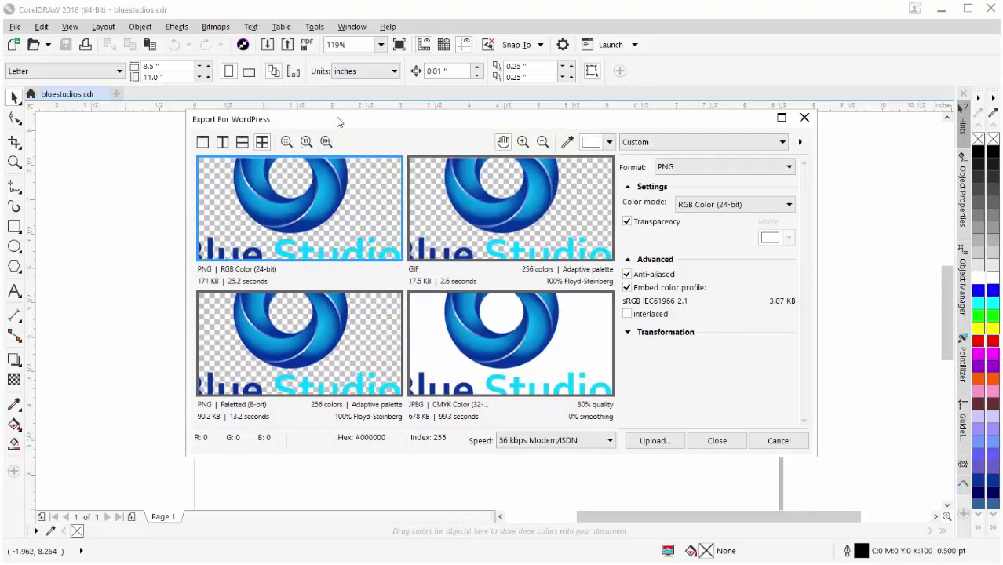
left_click_drag(337, 122, 304, 46)
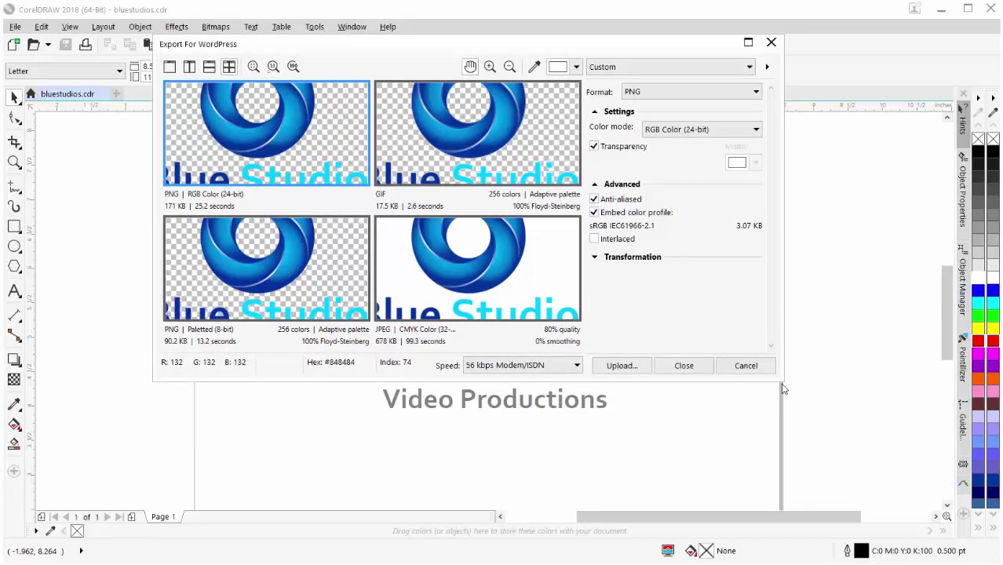
left_click_drag(779, 382, 809, 499)
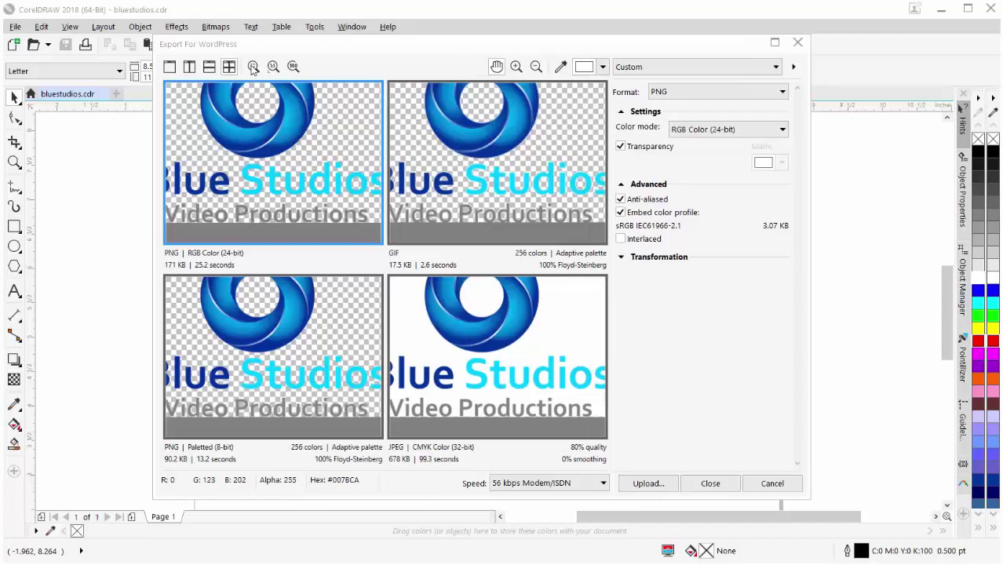
- Zoom previews to fit, then view the GIF, PNG 24-bit and again GIF 256 dithered settings
left_click(253, 68)
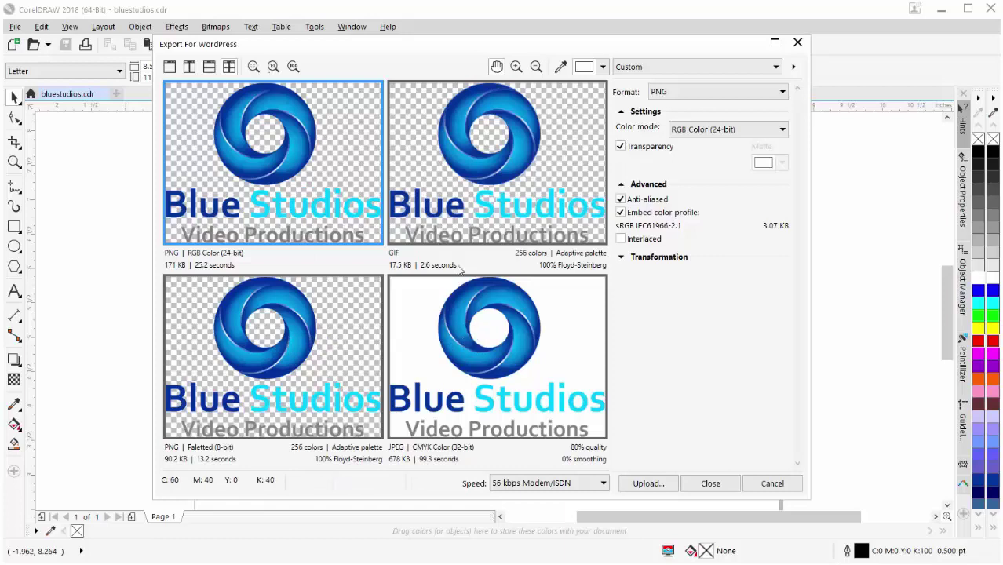
left_click(473, 155)
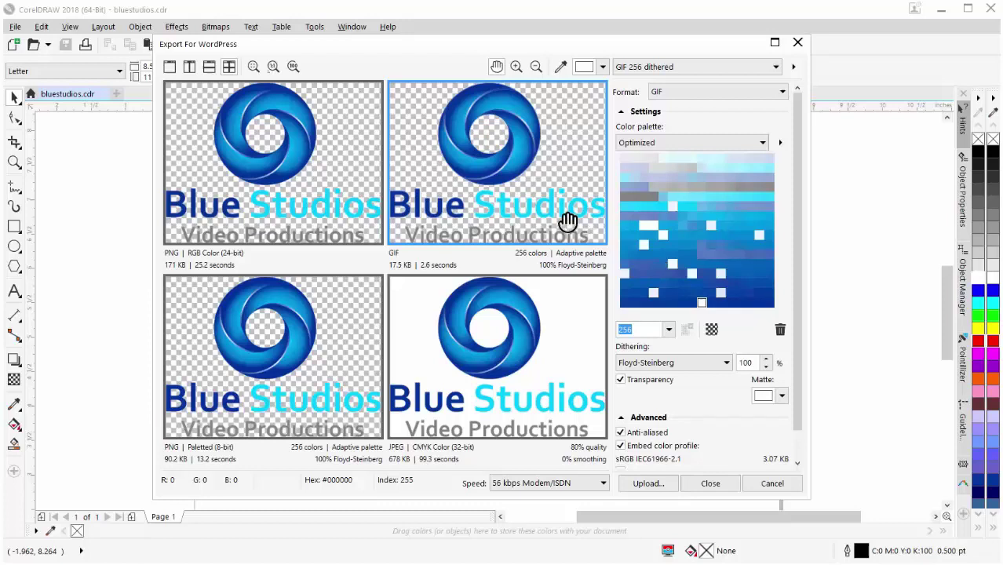
left_click(284, 205)
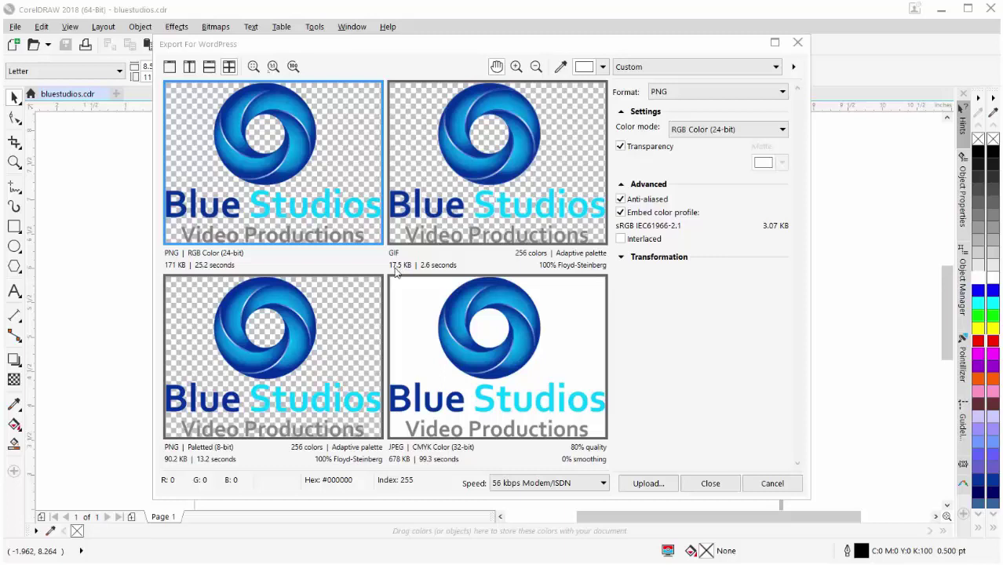
left_click(497, 163)
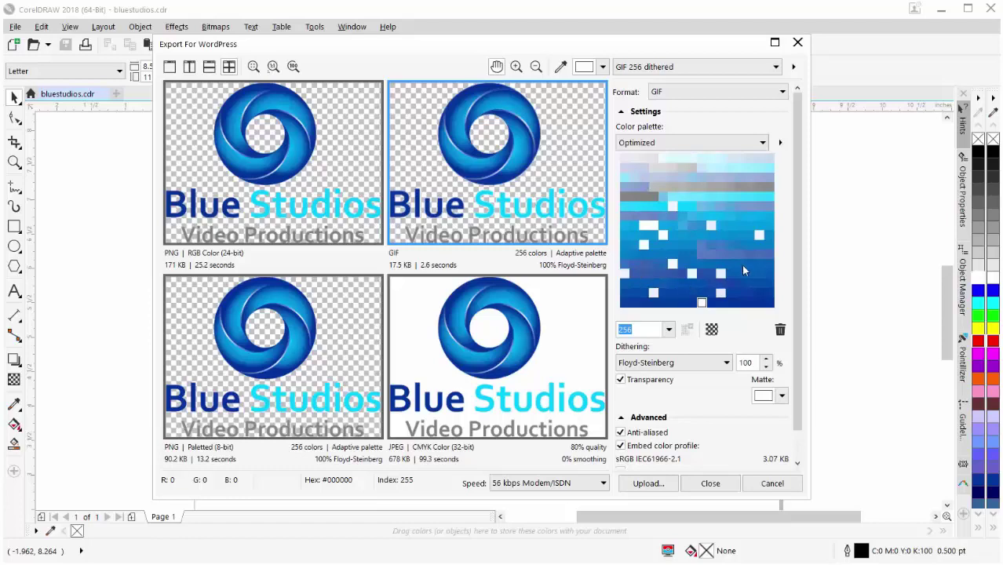
- Select the PNG 24-bit preview, zoom in and pan to the lettering, then zoom back out
left_click(262, 189)
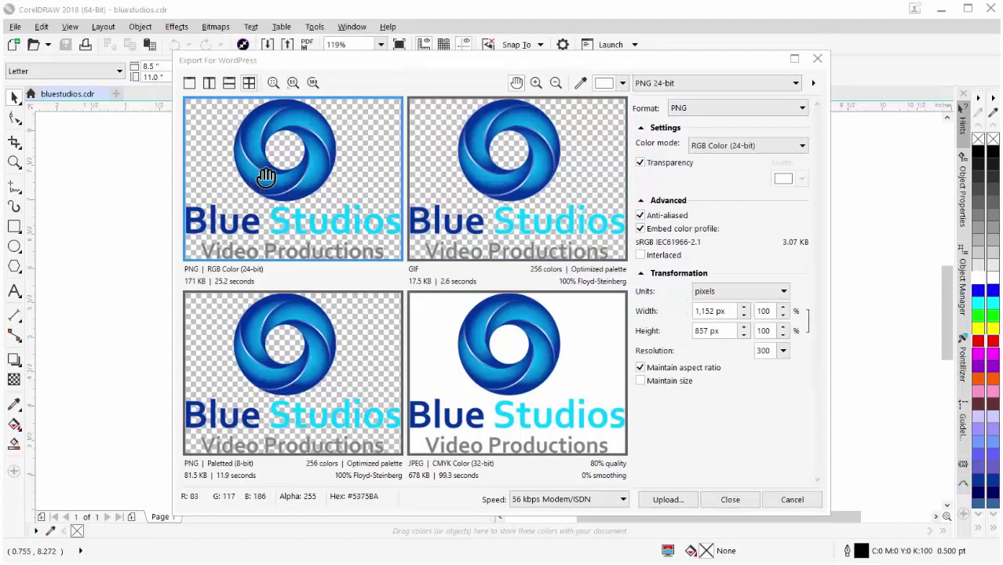
scroll(266, 177, "up", 8)
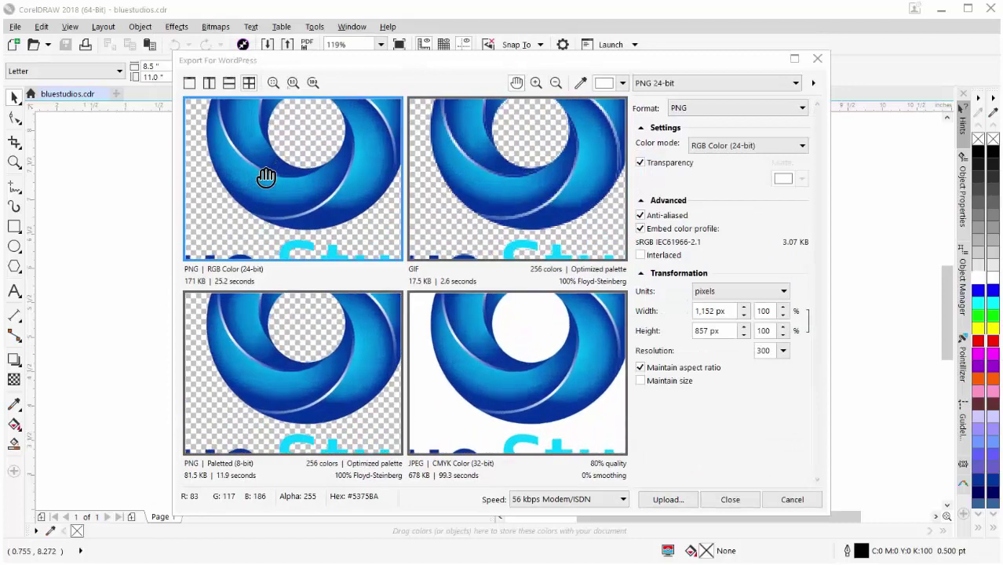
scroll(266, 177, "up", 2)
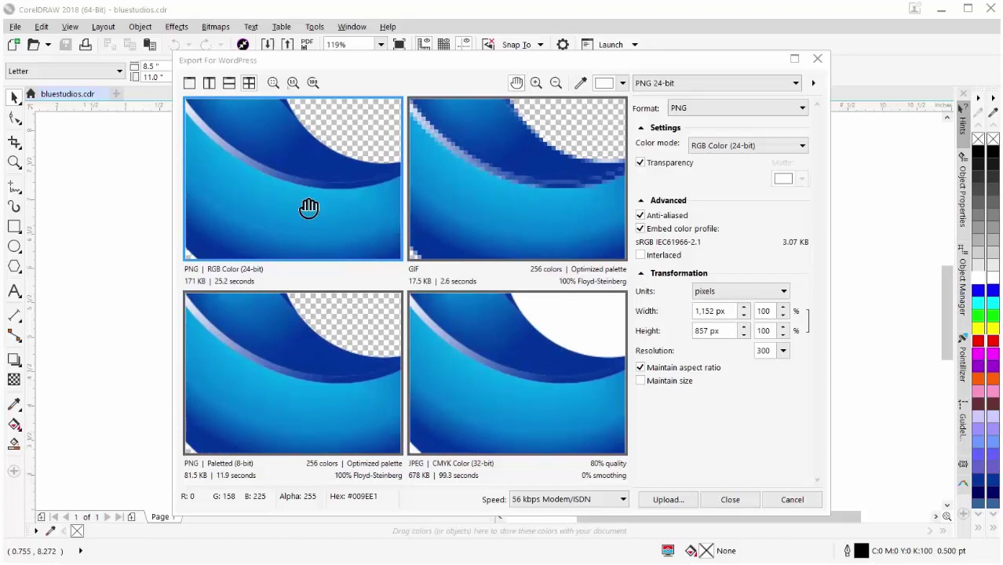
left_click_drag(337, 230, 289, 125)
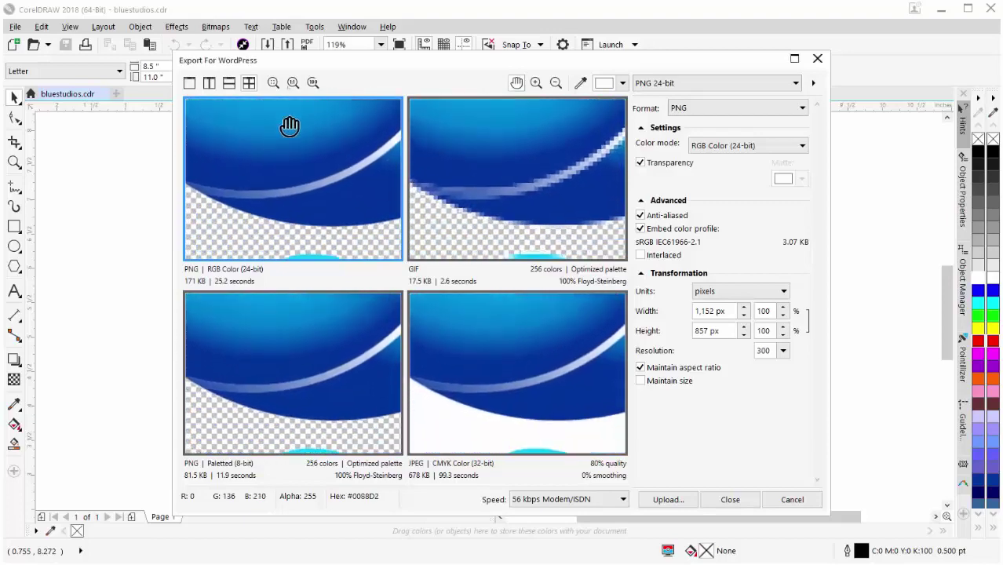
left_click_drag(339, 207, 278, 105)
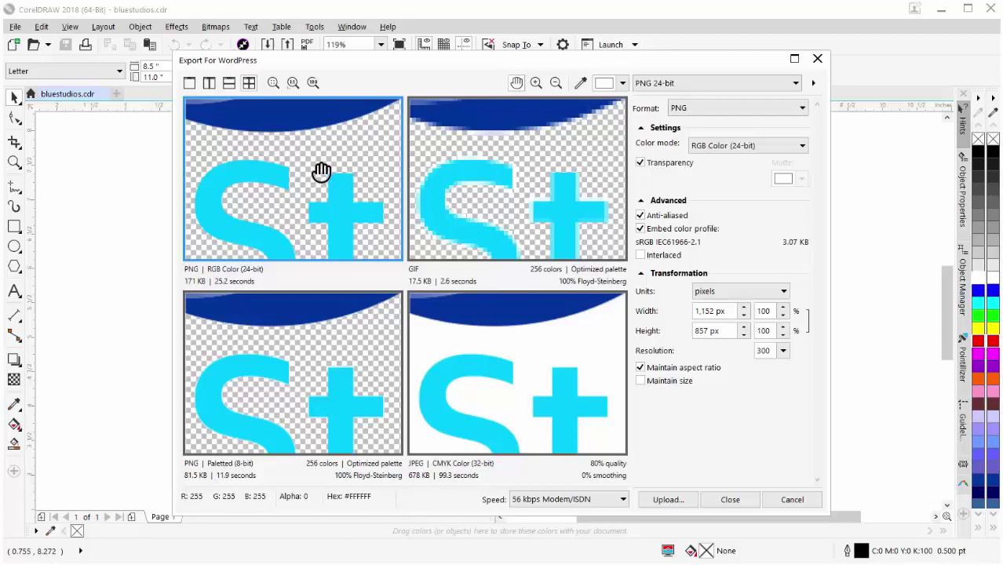
scroll(321, 171, "down", 5)
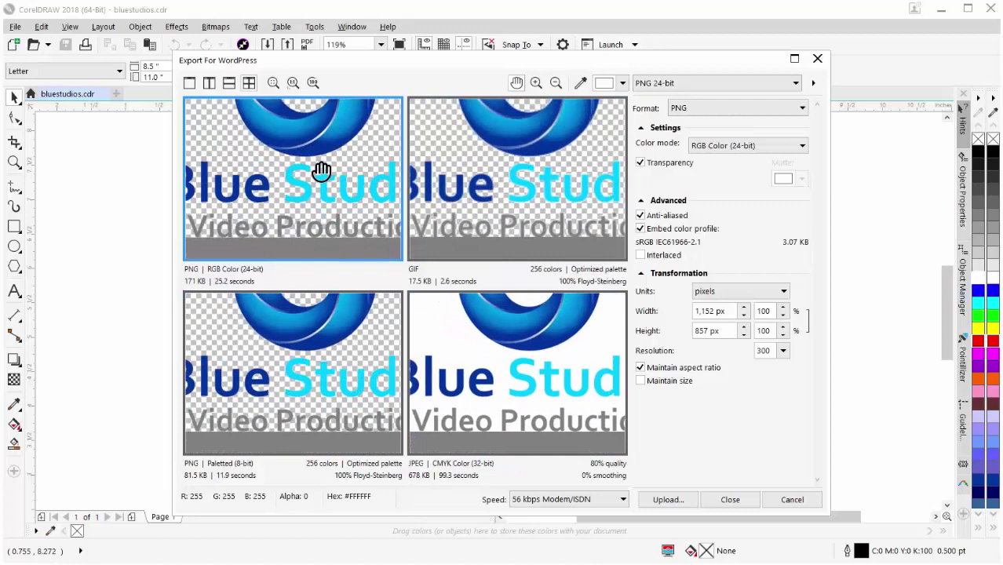
scroll(321, 171, "down", 2)
scroll(310, 173, "down", 1)
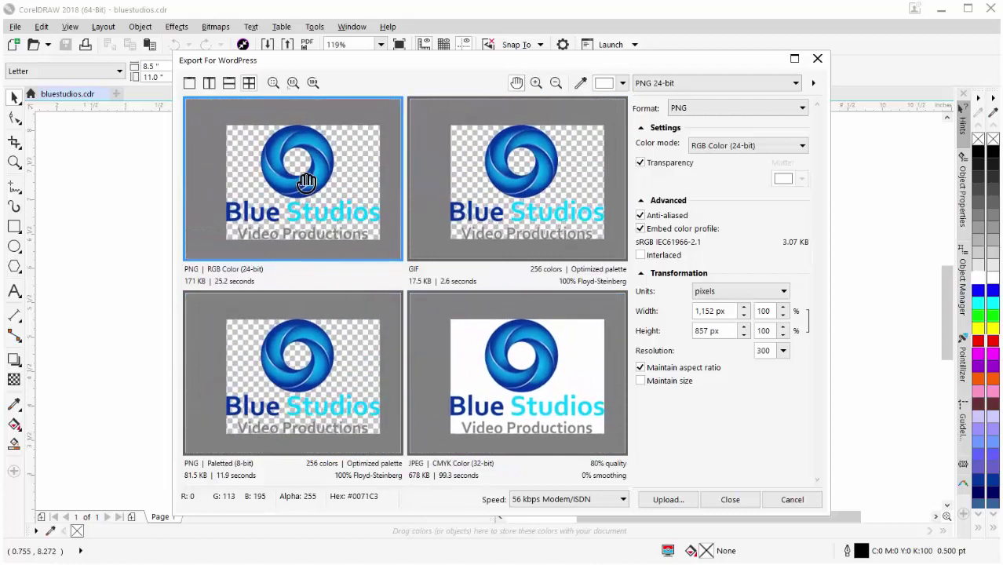
- Apply Zoom to Fit so the logo fills all four export previews
left_click(273, 83)
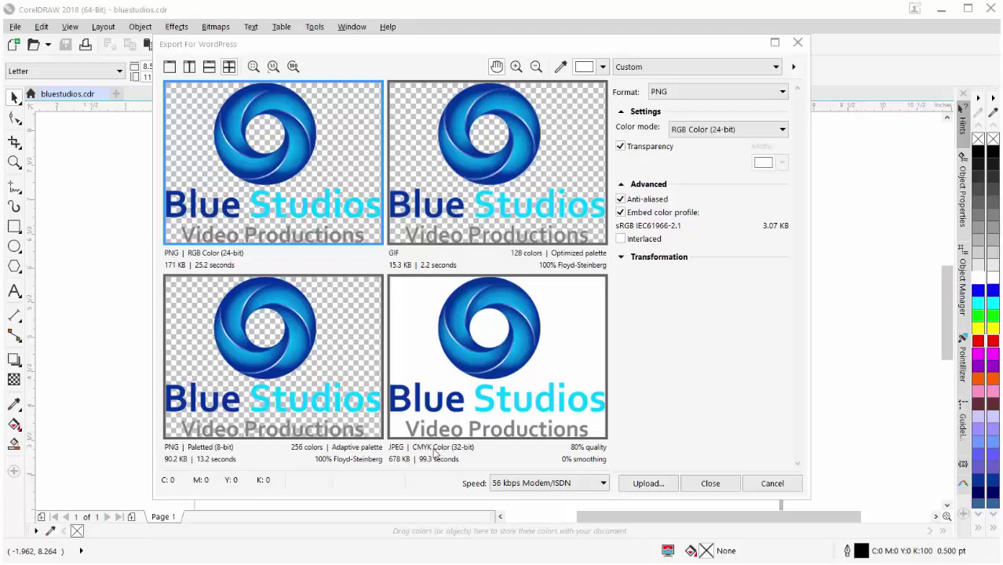
- Change the JPEG preview's colour mode from CMYK to RGB Color (24-bit)
left_click(494, 355)
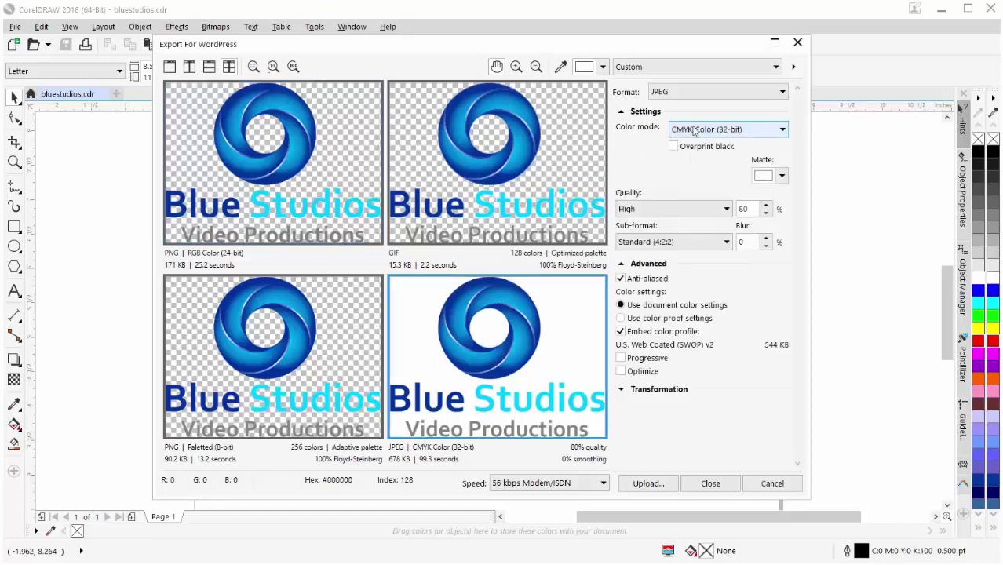
left_click(781, 131)
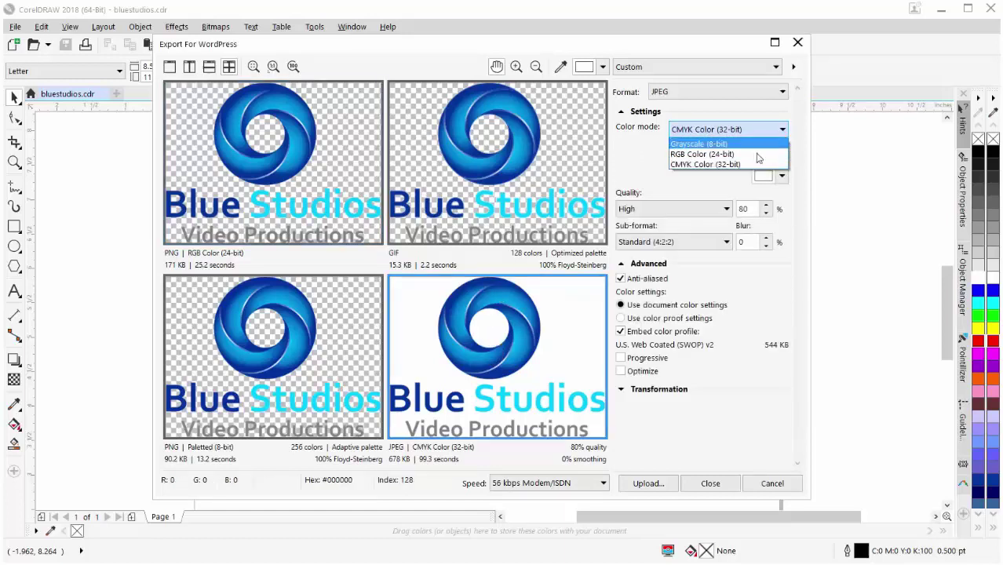
left_click(757, 154)
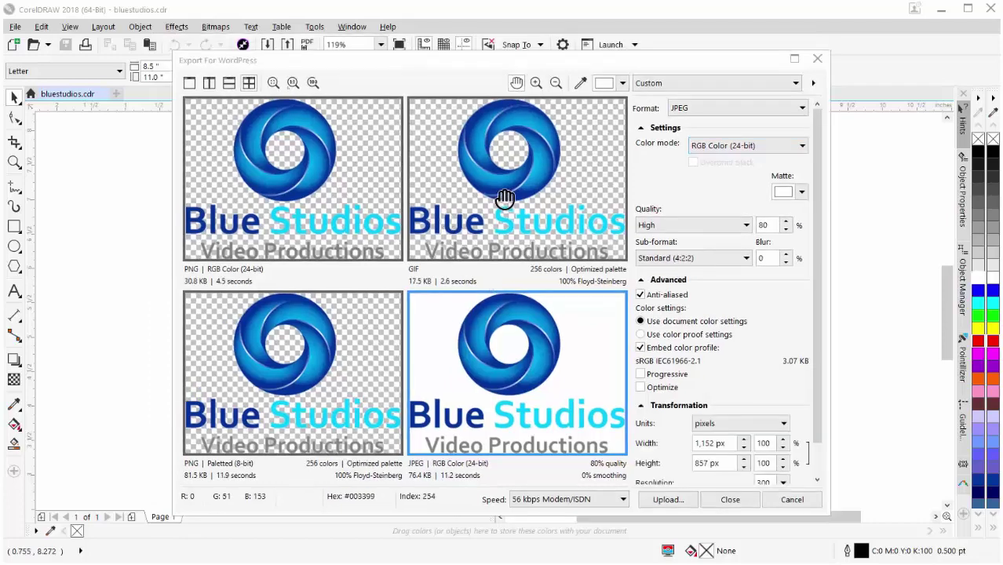
- Switch the GIF preview to the High quality JPEG preset with quality set to Highest (100)
left_click(505, 200)
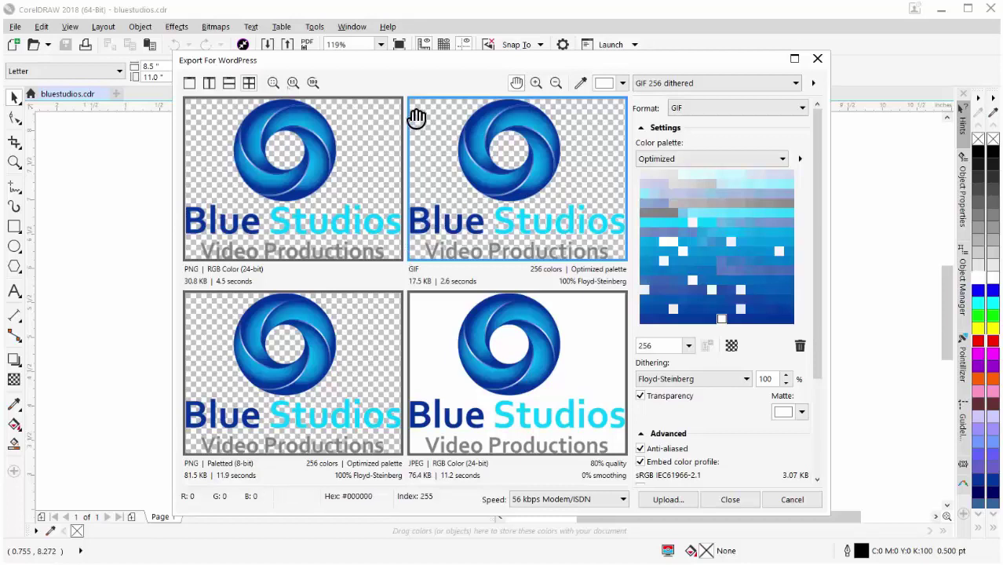
left_click(795, 83)
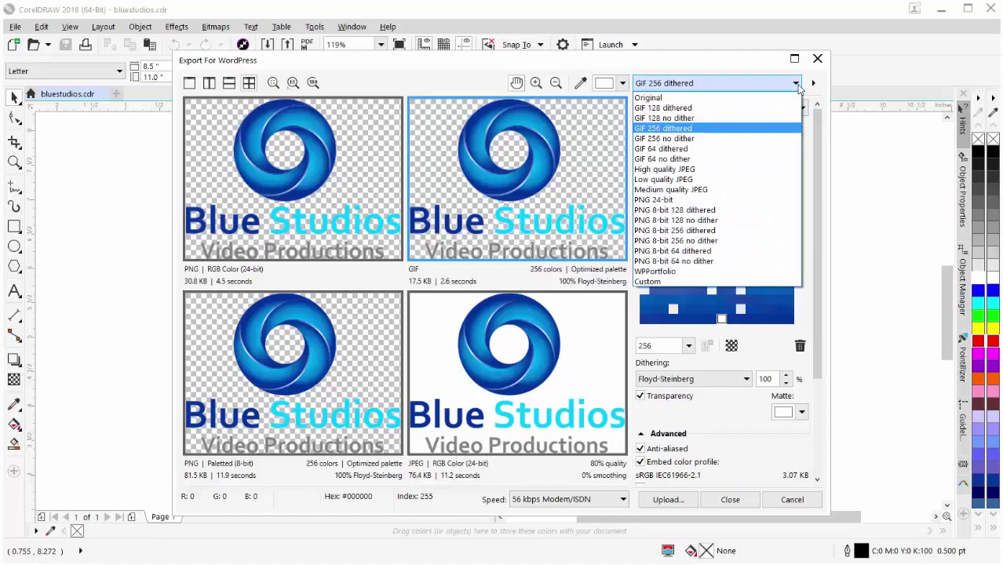
left_click(749, 170)
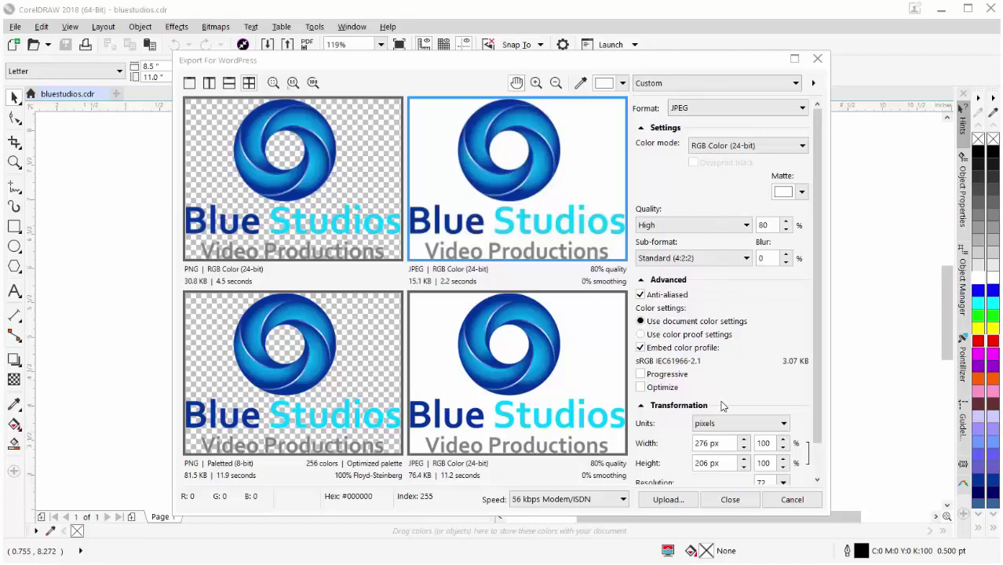
left_click(743, 226)
left_click(742, 237)
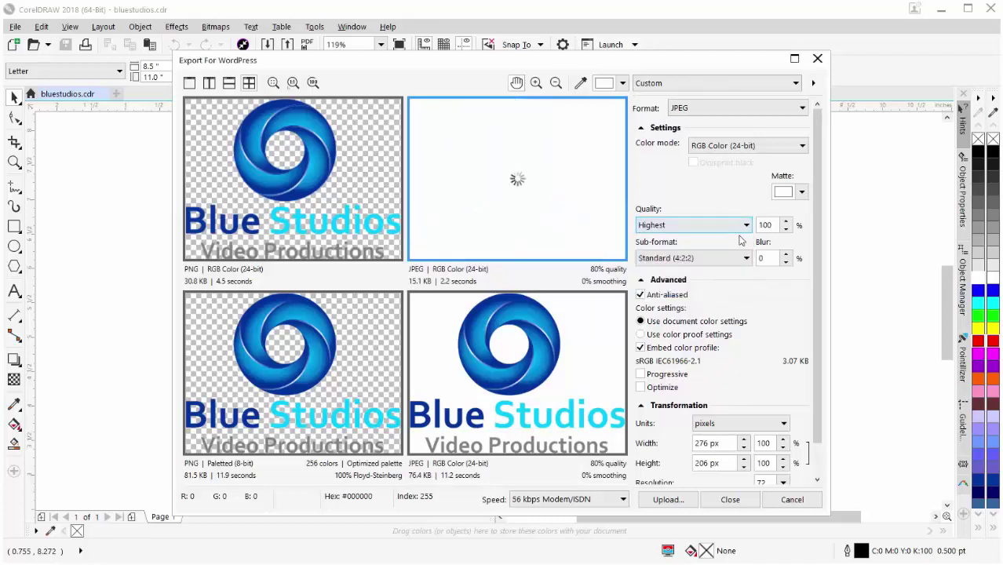
- Toggle anti-aliasing off and back on to compare, then close the preset list keeping Custom
left_click(640, 295)
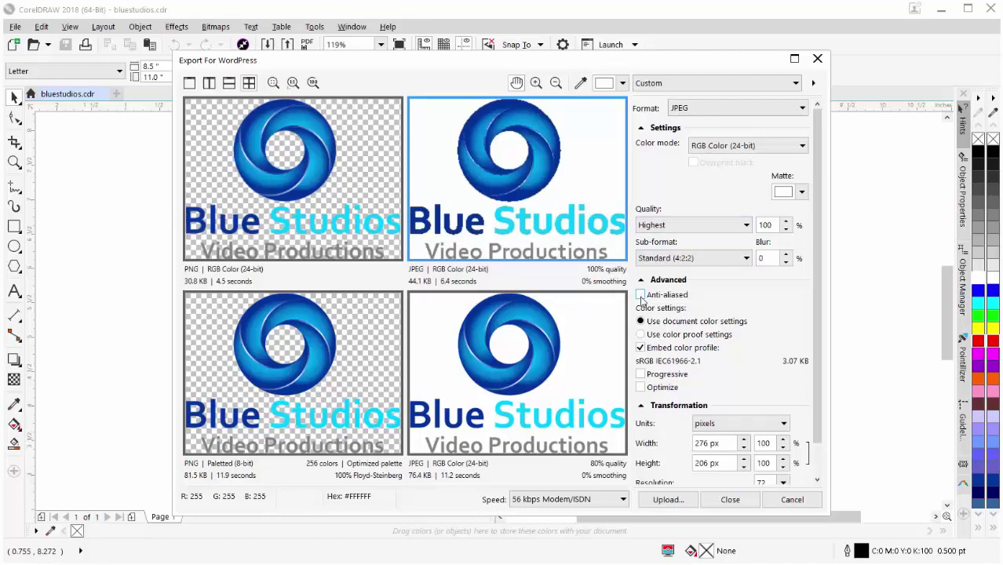
left_click(640, 295)
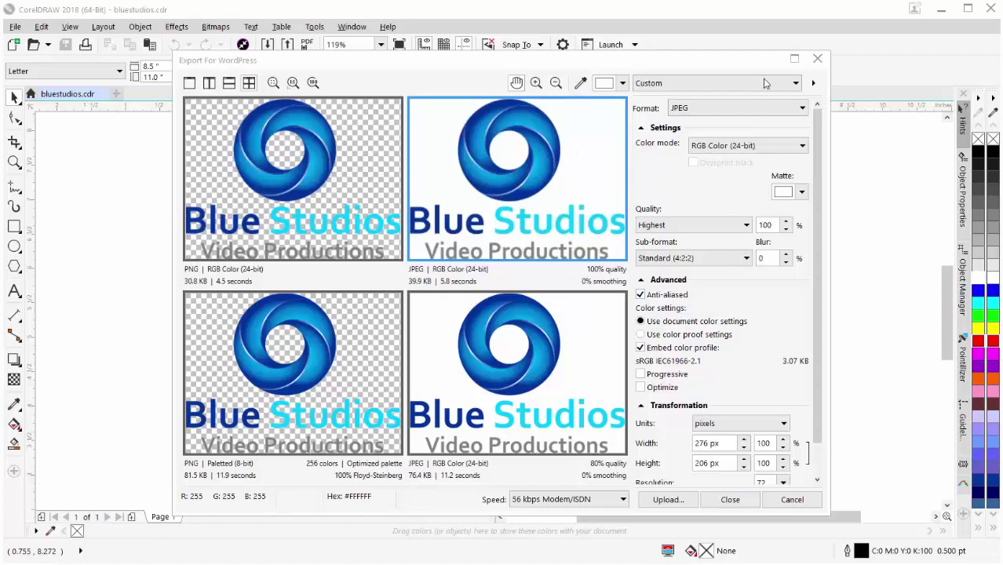
left_click(795, 83)
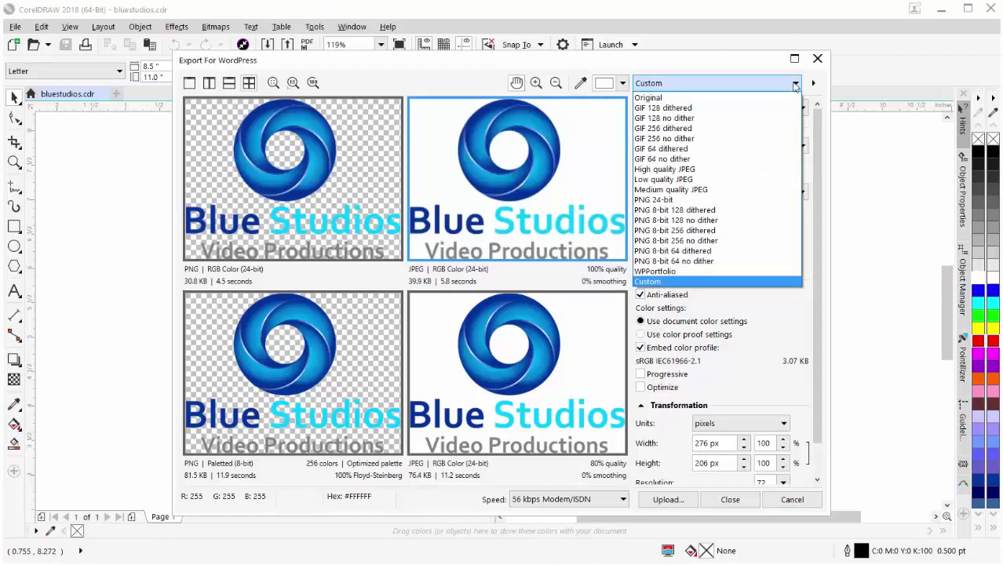
left_click(794, 83)
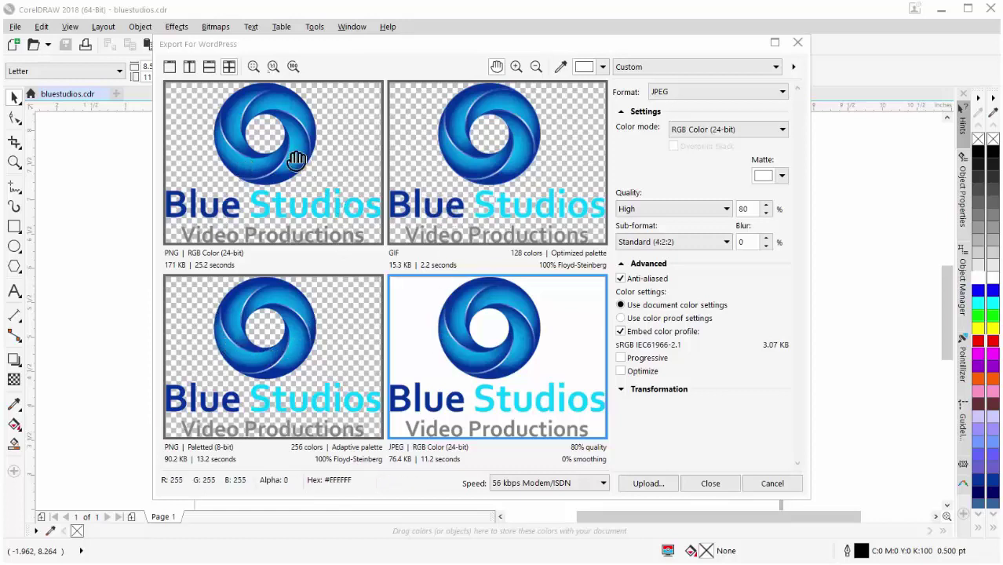
- Apply the PNG 24-bit preset to the first preview and show the load/save/delete preset options
left_click(271, 169)
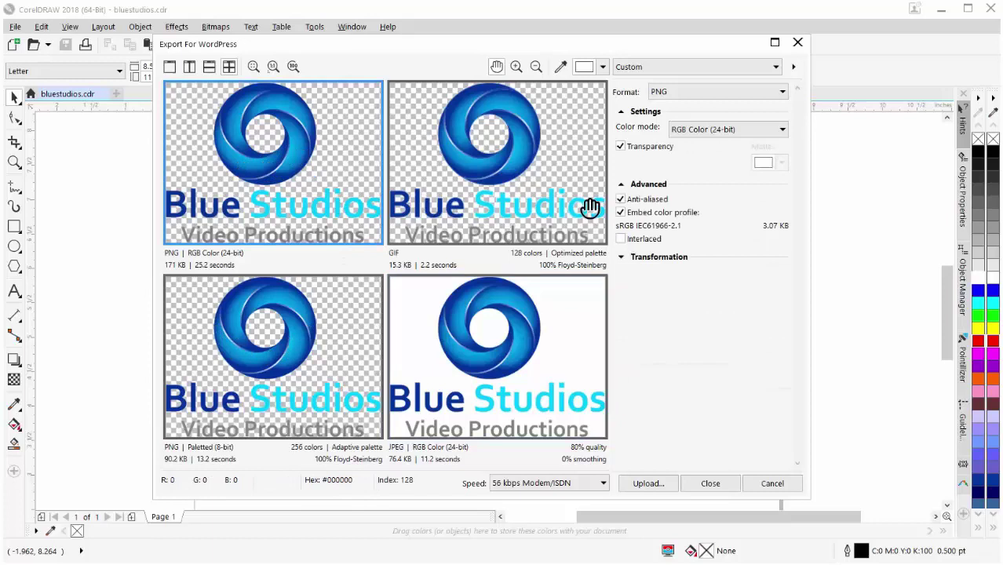
left_click(776, 68)
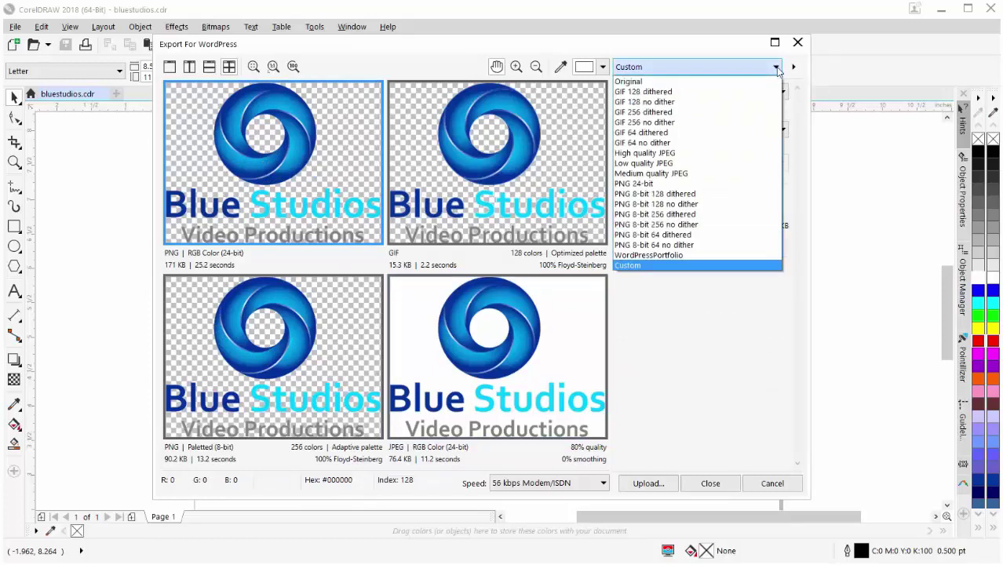
left_click(720, 184)
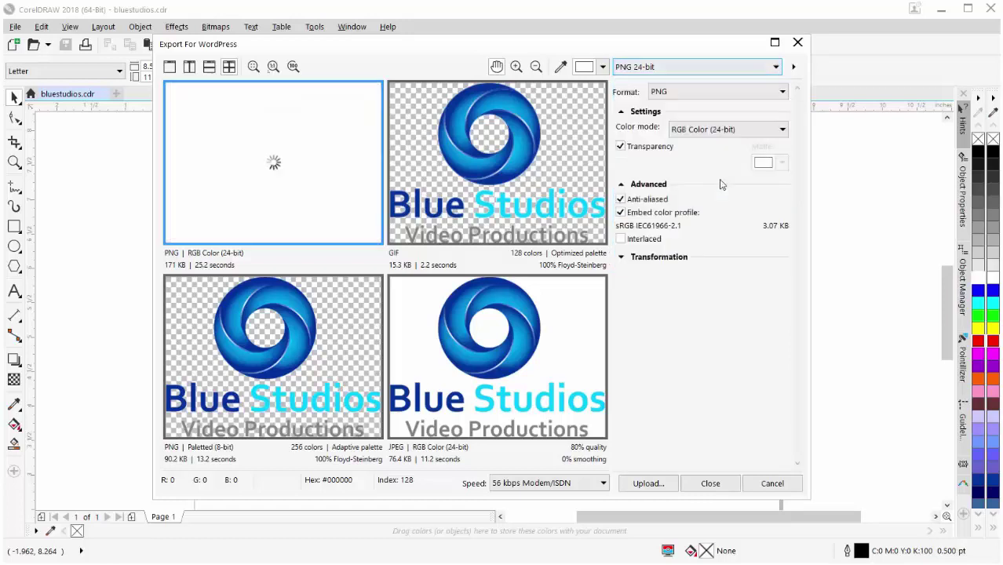
left_click(794, 67)
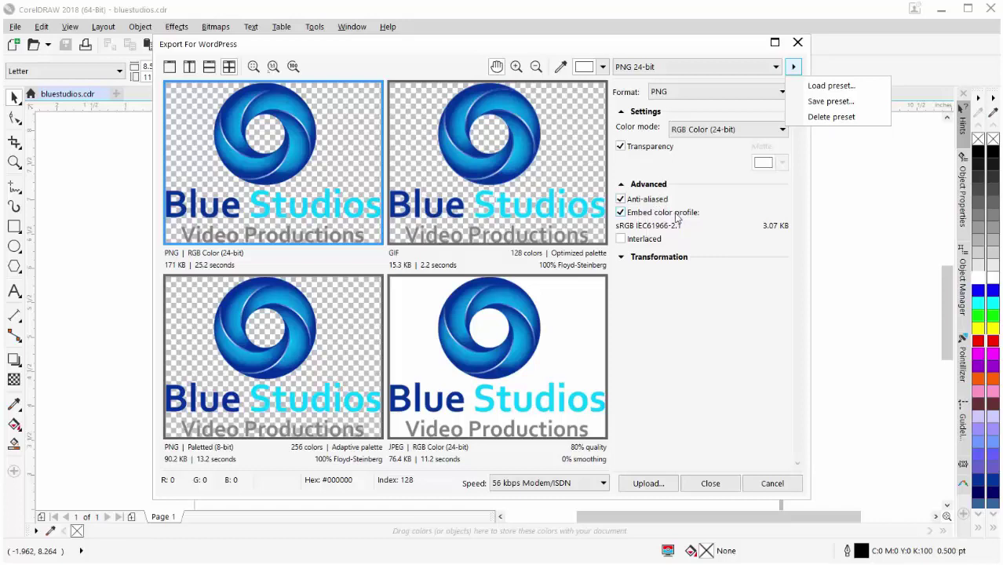
- Under Transformation, keep units as pixels and set resolution to 72, giving 276 × 206 px
left_click(621, 258)
left_click(621, 257)
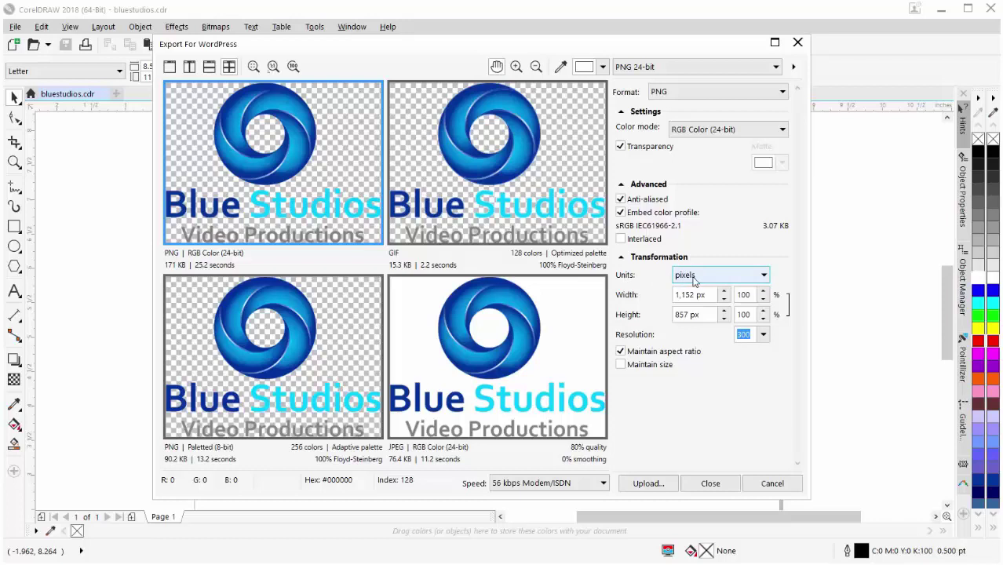
left_click(764, 275)
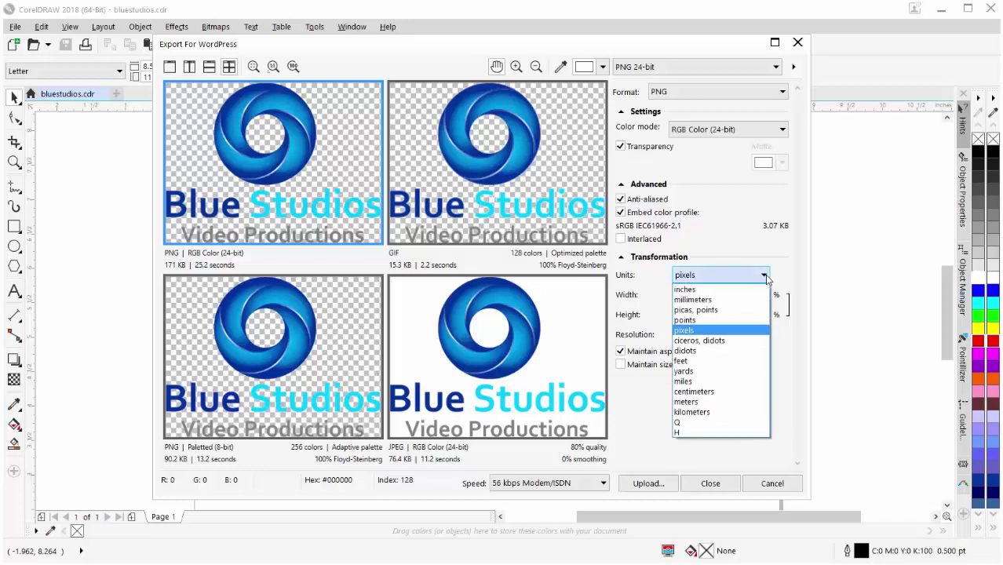
left_click(733, 333)
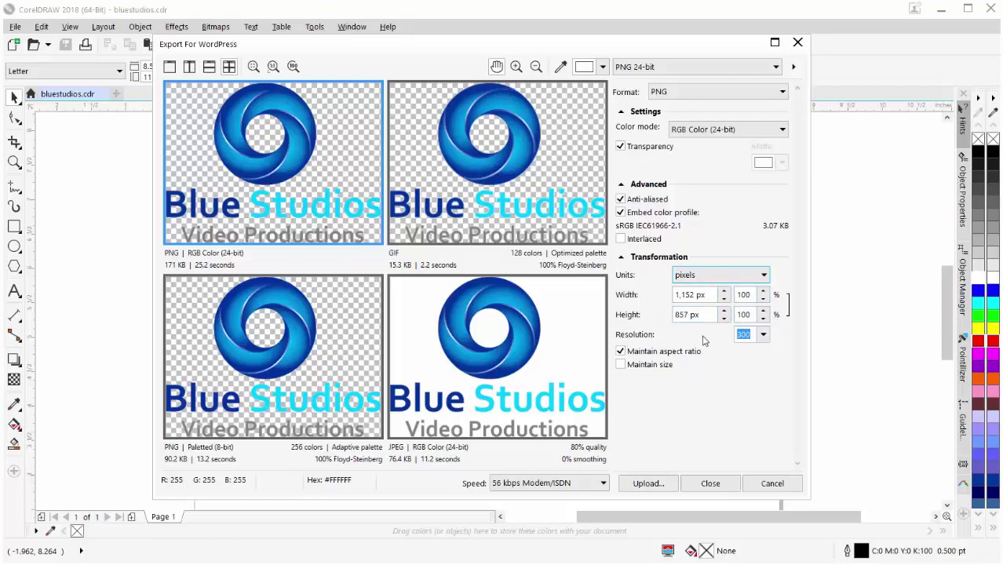
left_click(763, 335)
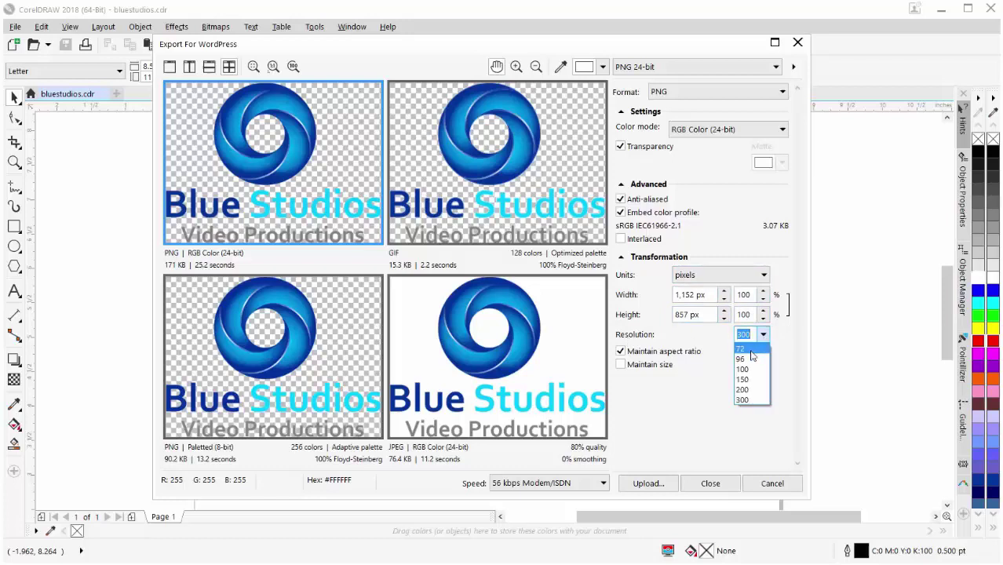
left_click(750, 351)
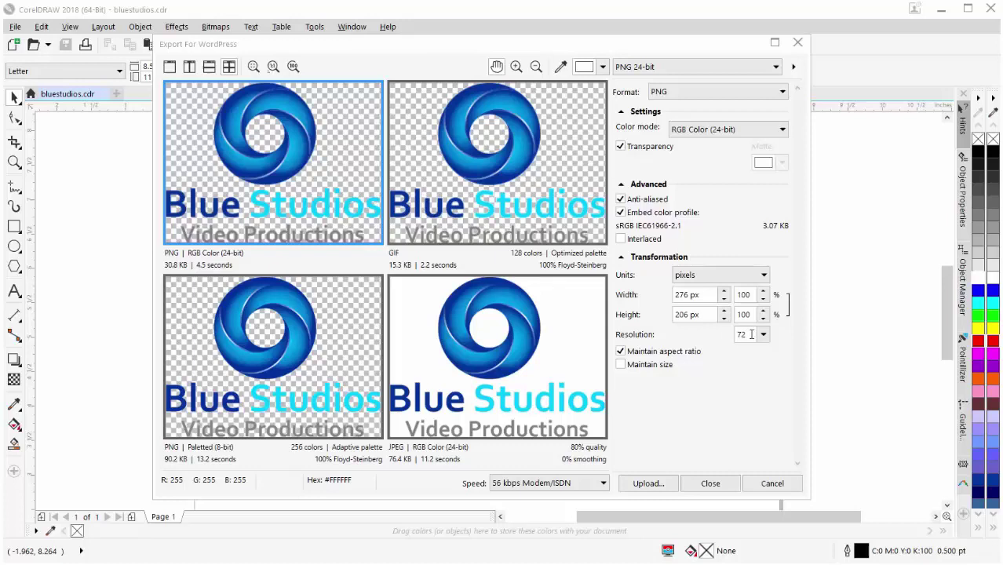
- Save the 72-dpi PNG settings as preset 'WPPortfolio' and select it from the preset list
key("Return")
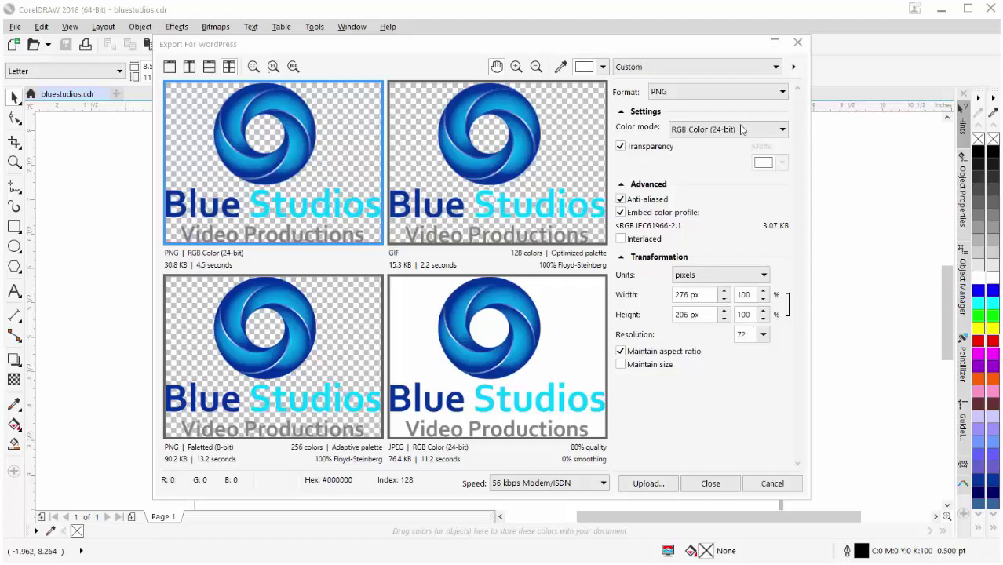
left_click(793, 68)
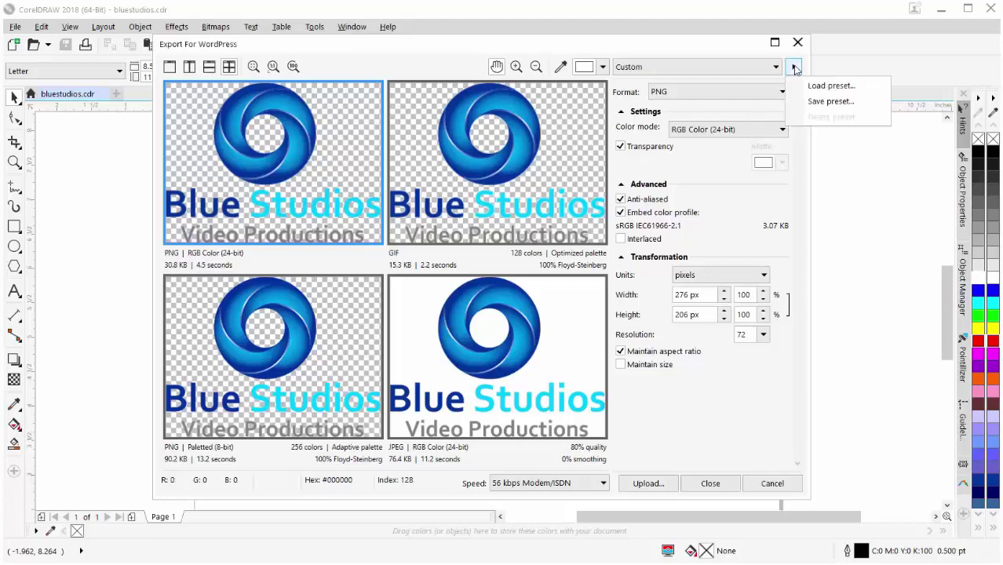
left_click(809, 101)
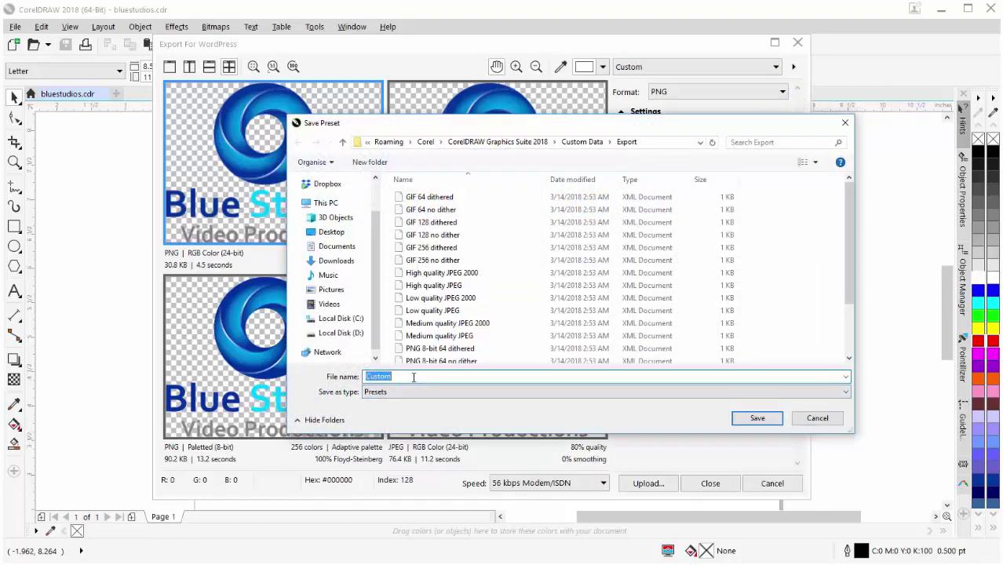
type("WPPortfolio")
left_click(758, 418)
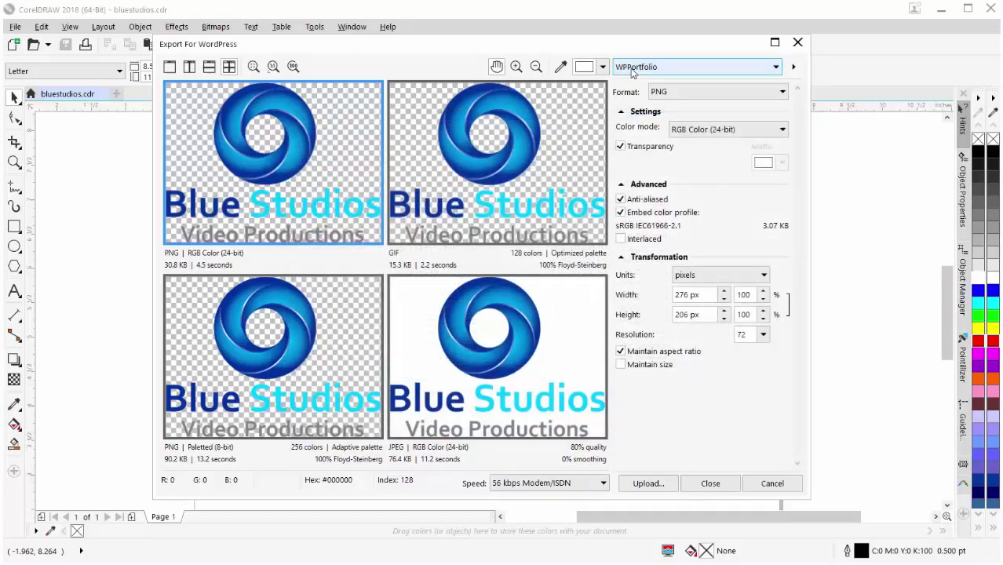
left_click(776, 69)
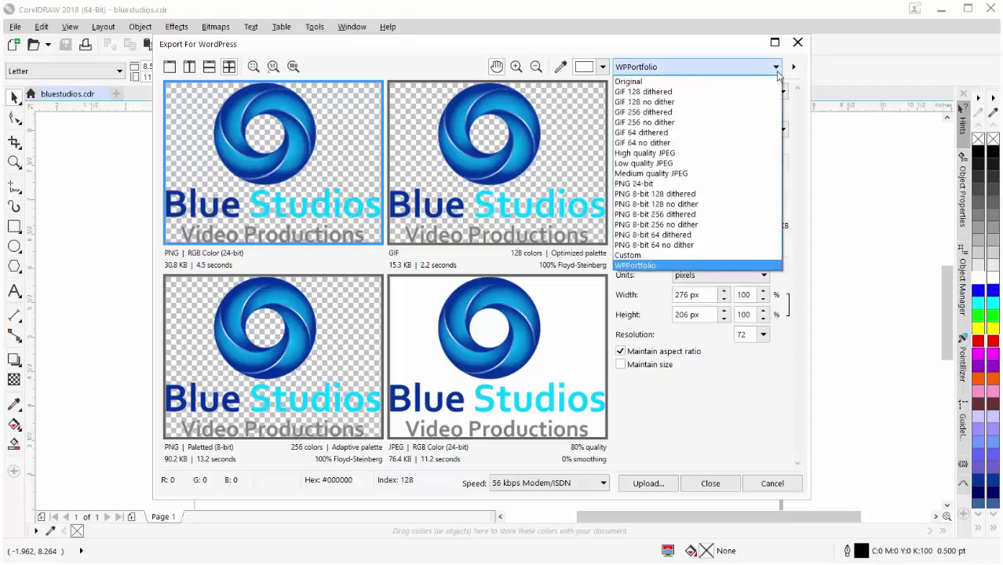
left_click(714, 270)
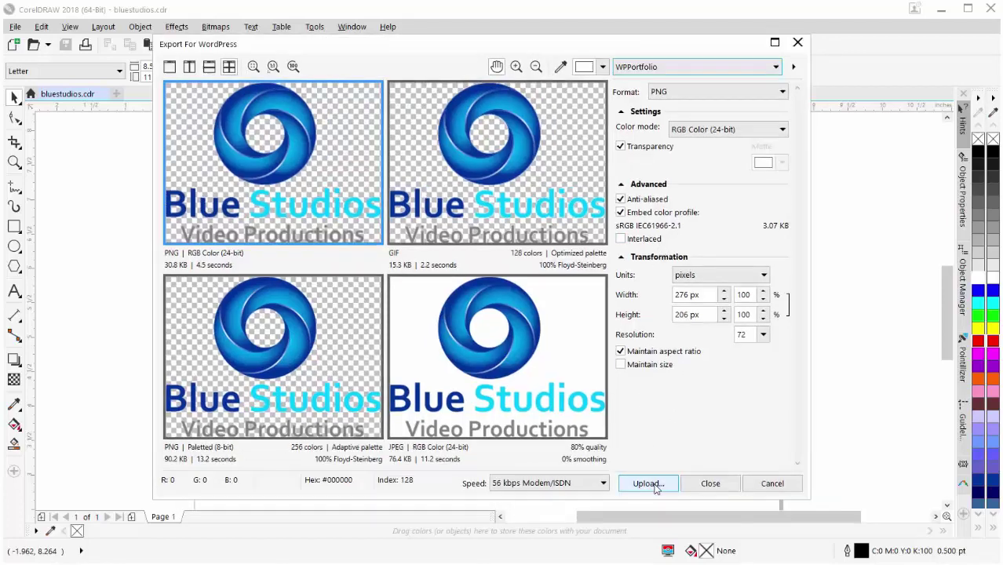
- Sign in to WordPress.com with the account username and password and approve CorelDRAW's access to its sites
left_click(655, 486)
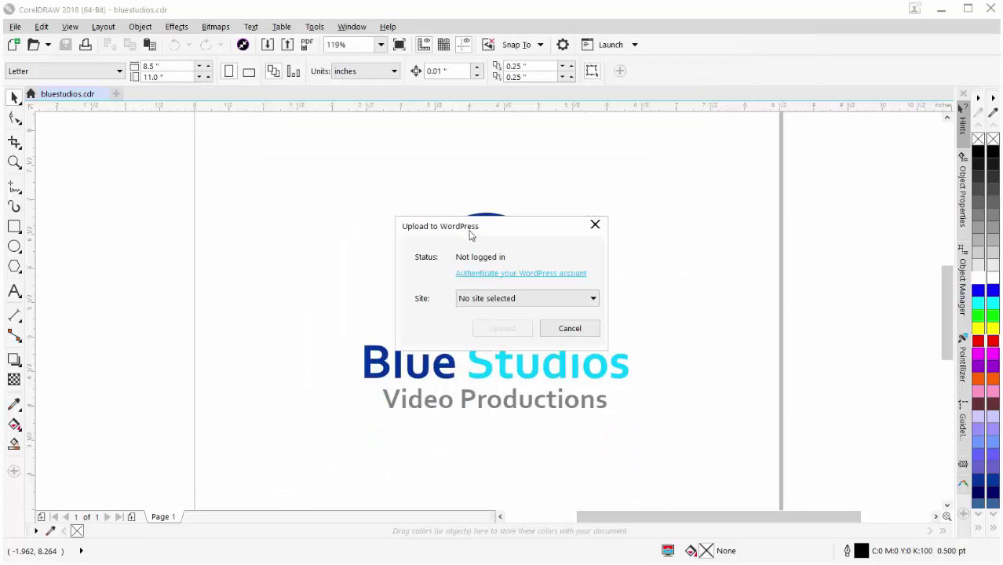
left_click(524, 275)
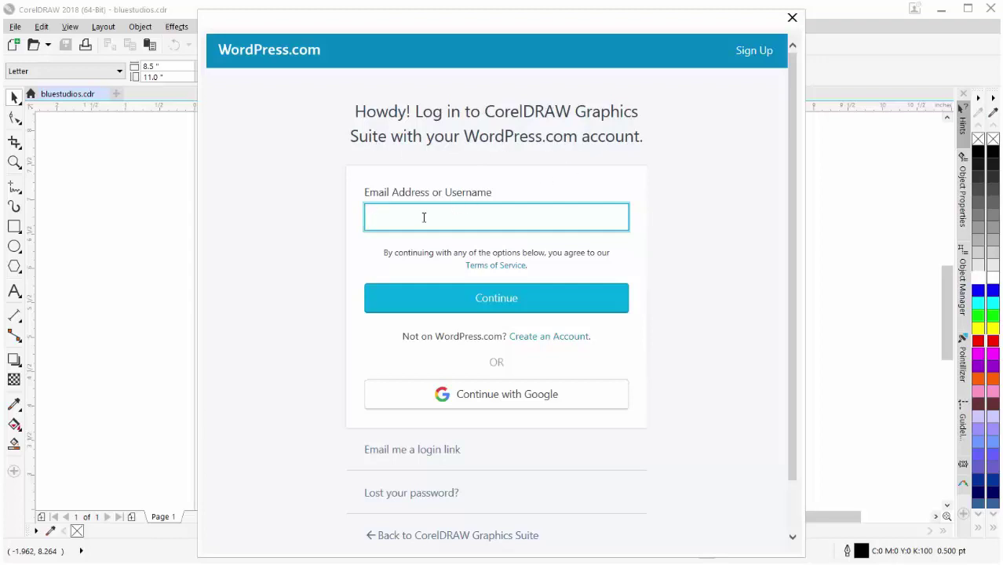
type("corelartist")
left_click(494, 306)
type("••")
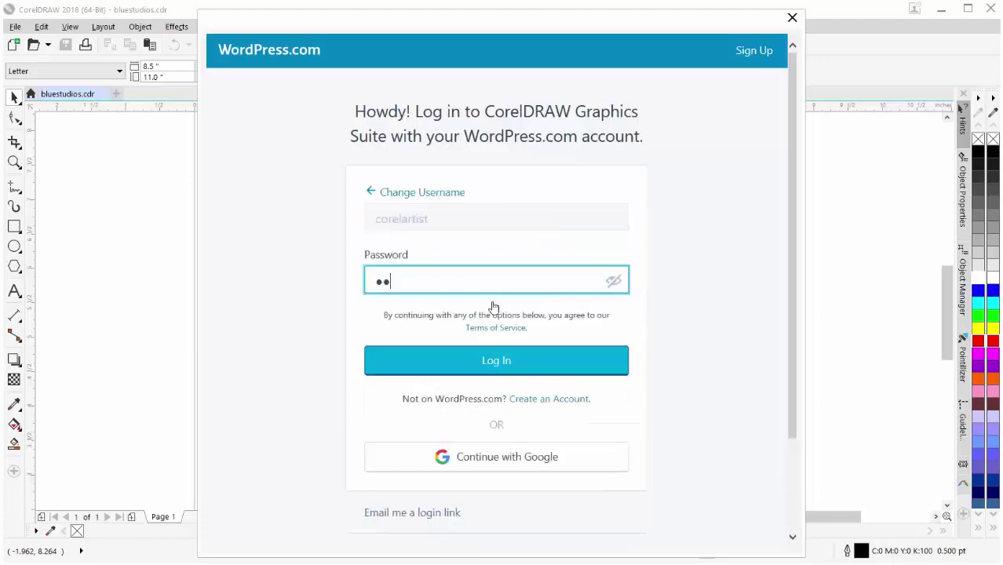
type("••••••••")
left_click(495, 363)
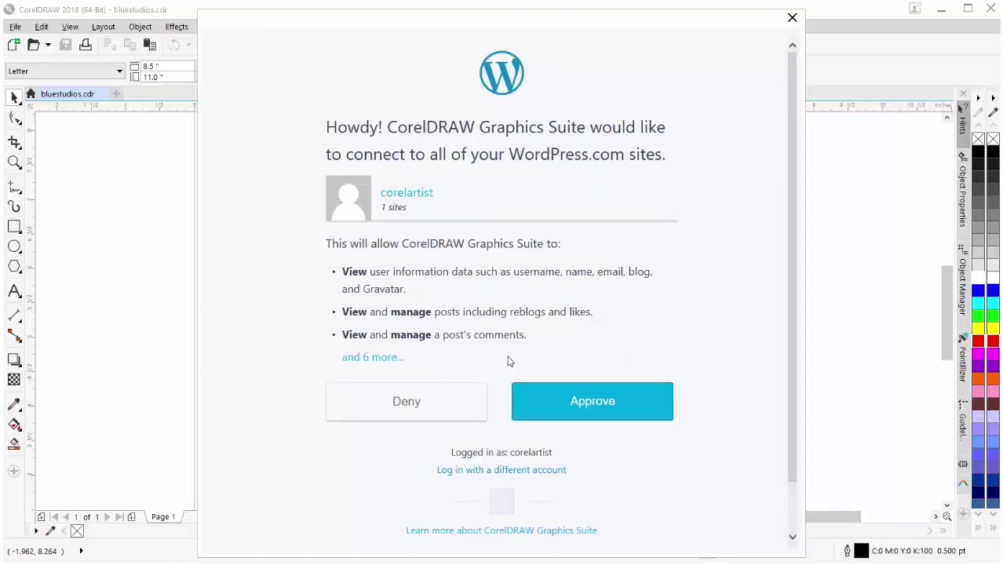
left_click(599, 404)
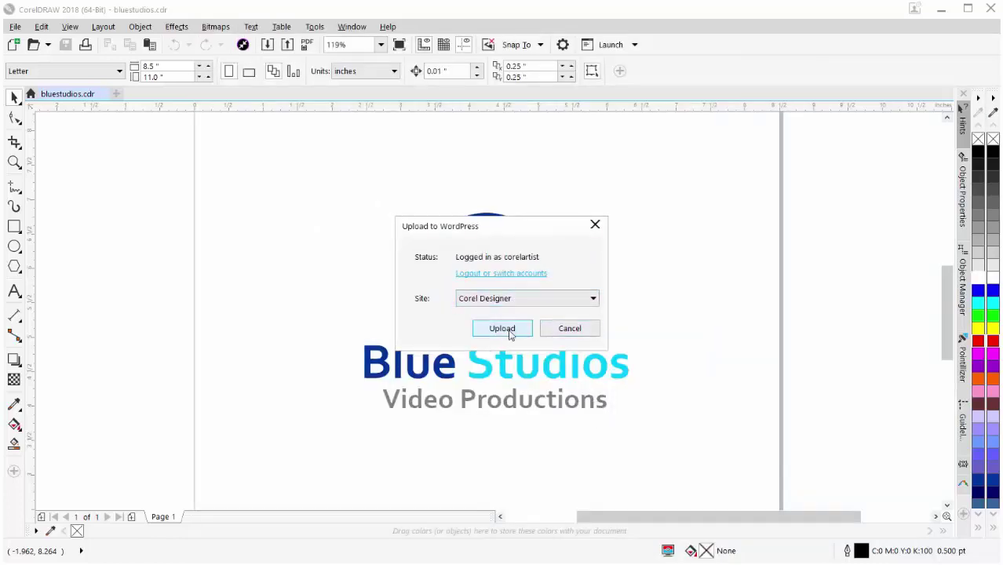
- Upload the logo to Corel Designer, open the Home page, and add a paragraph after 'latest work.'
left_click(510, 331)
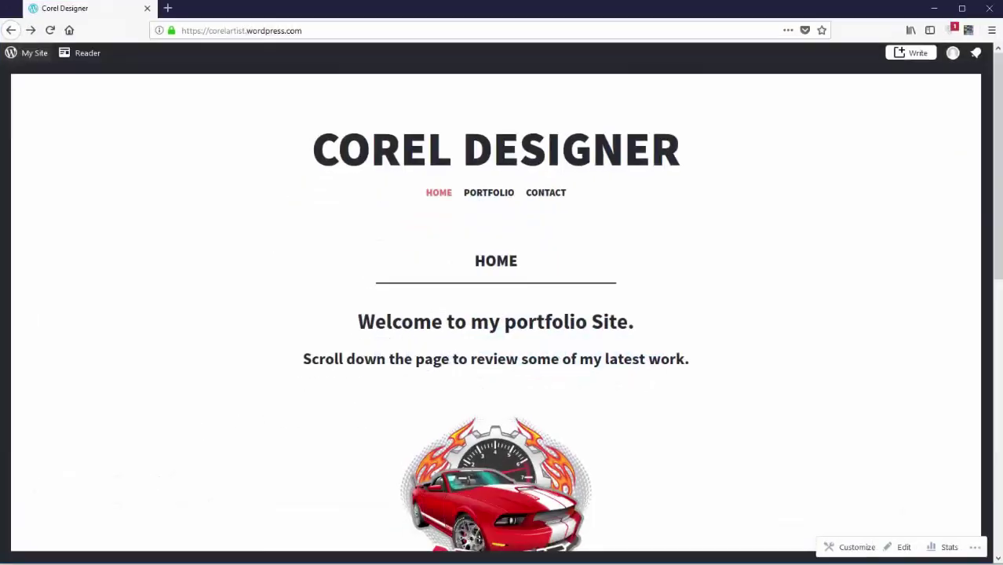
left_click(34, 55)
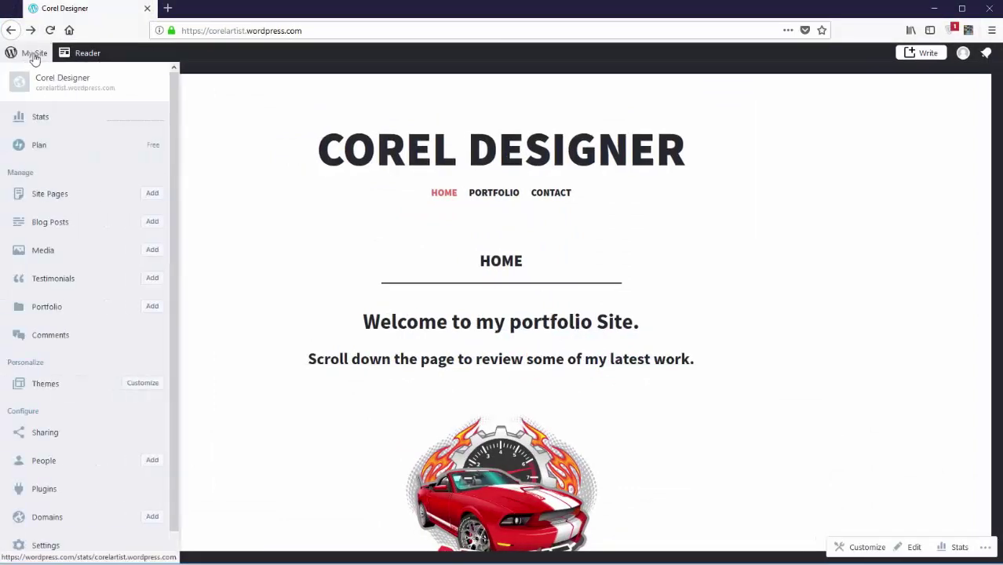
left_click(69, 193)
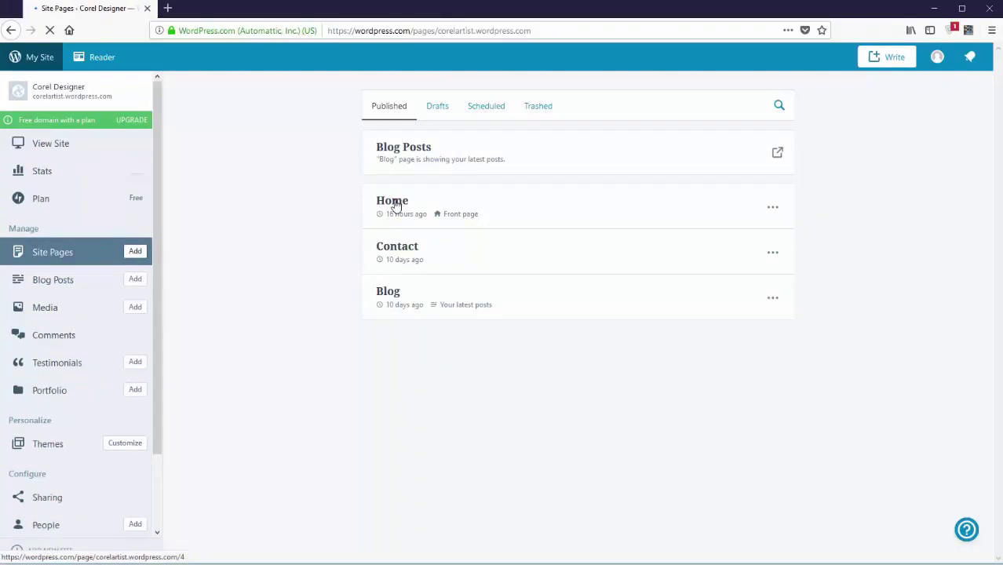
left_click(396, 203)
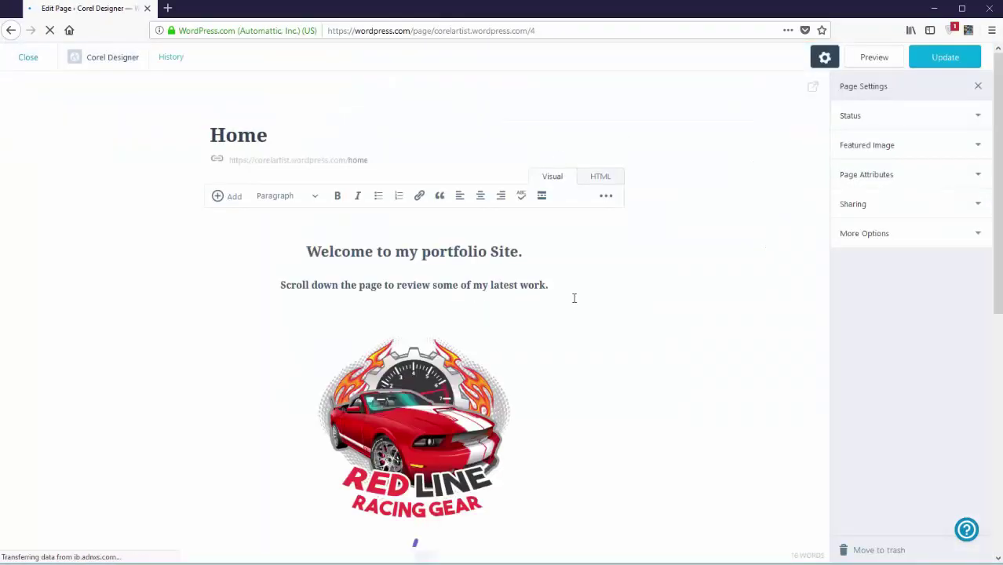
left_click(552, 285)
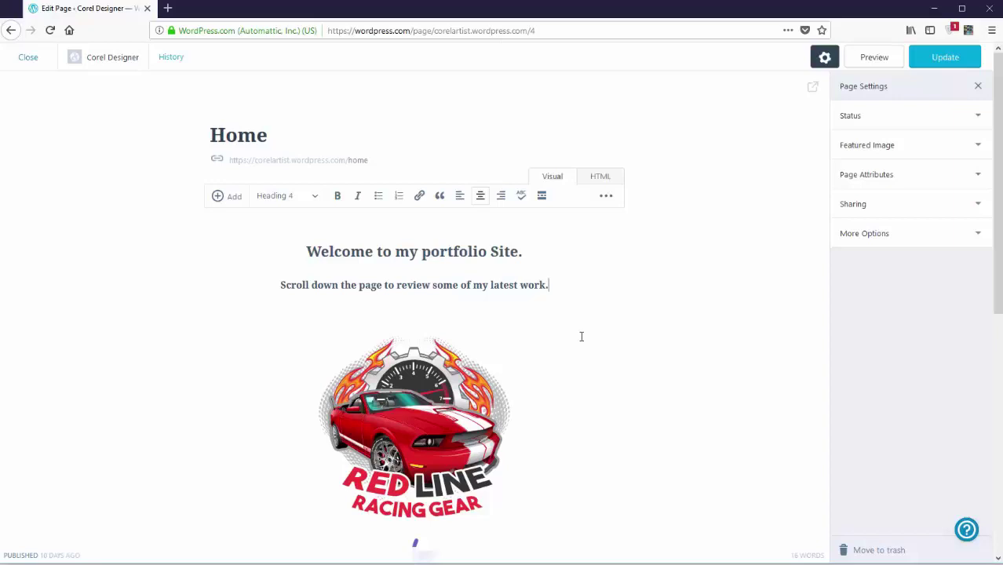
key("Return")
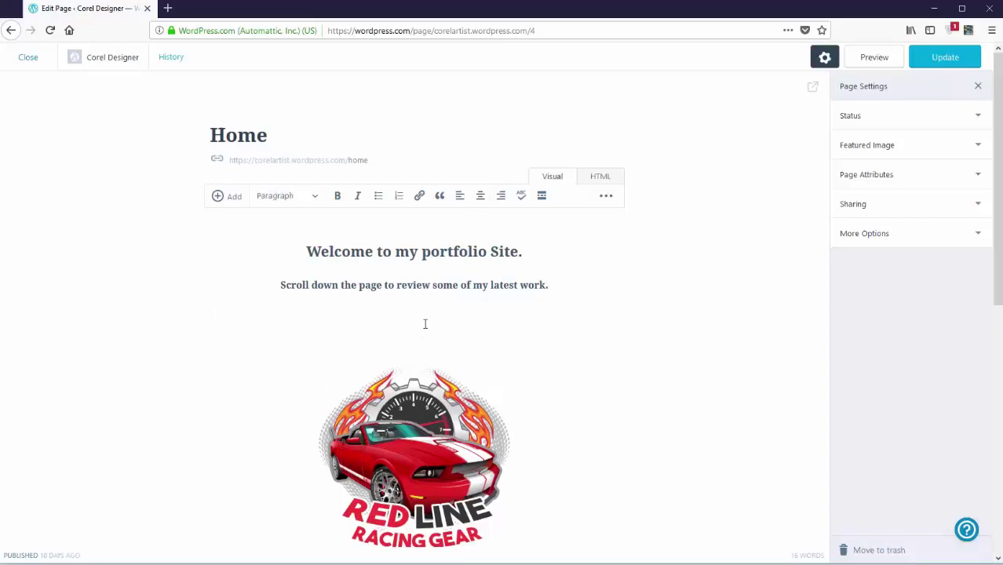
- Insert the bluestudios logo from the media library into the new paragraph
left_click(221, 197)
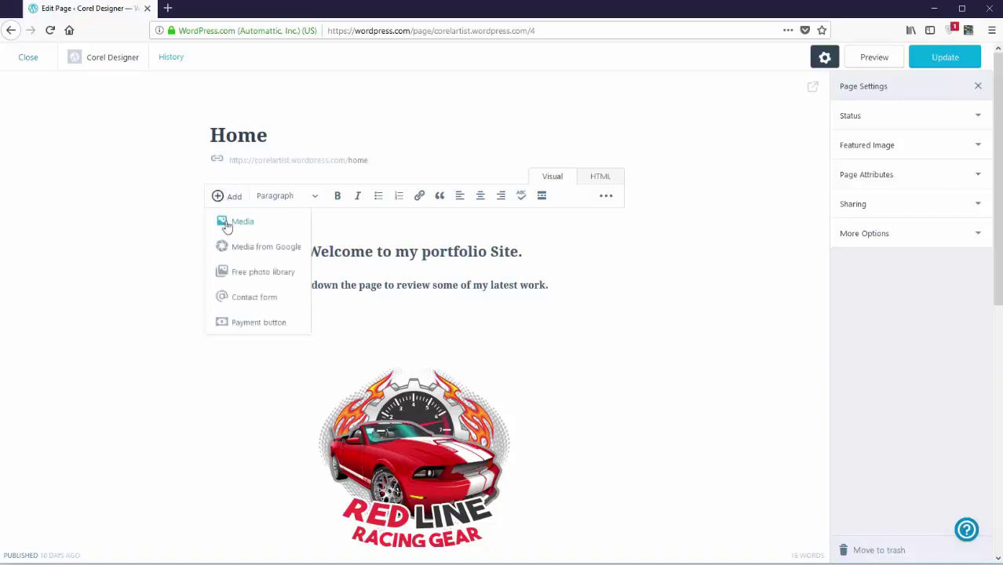
left_click(226, 222)
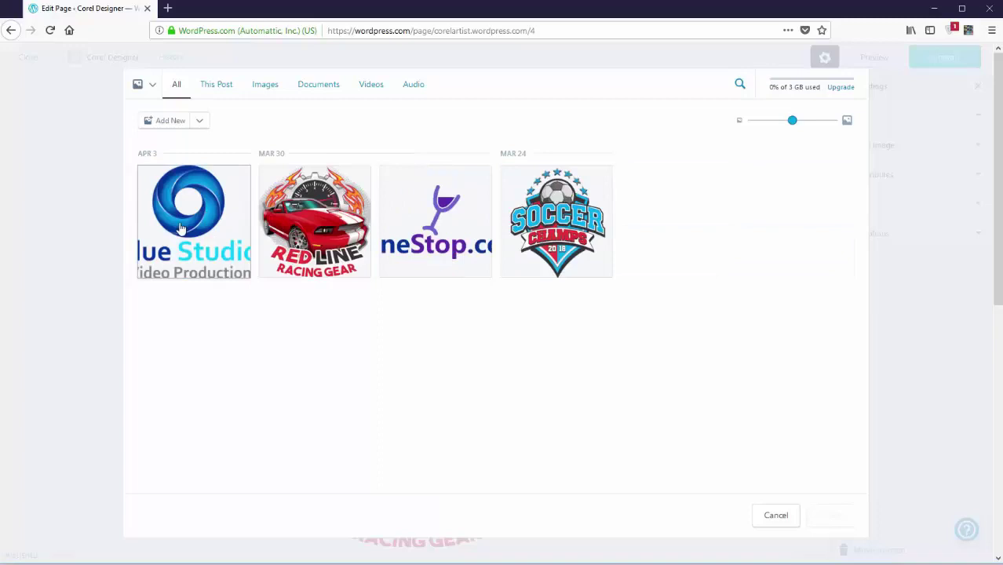
left_click(184, 228)
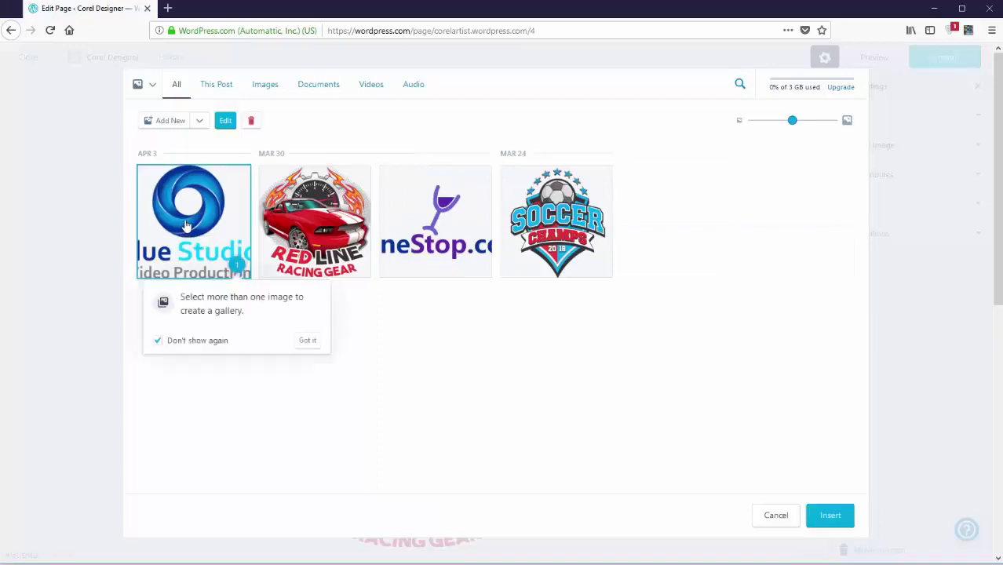
left_click(835, 518)
- Center the logo, update the Home page, and view the live page
left_click(270, 350)
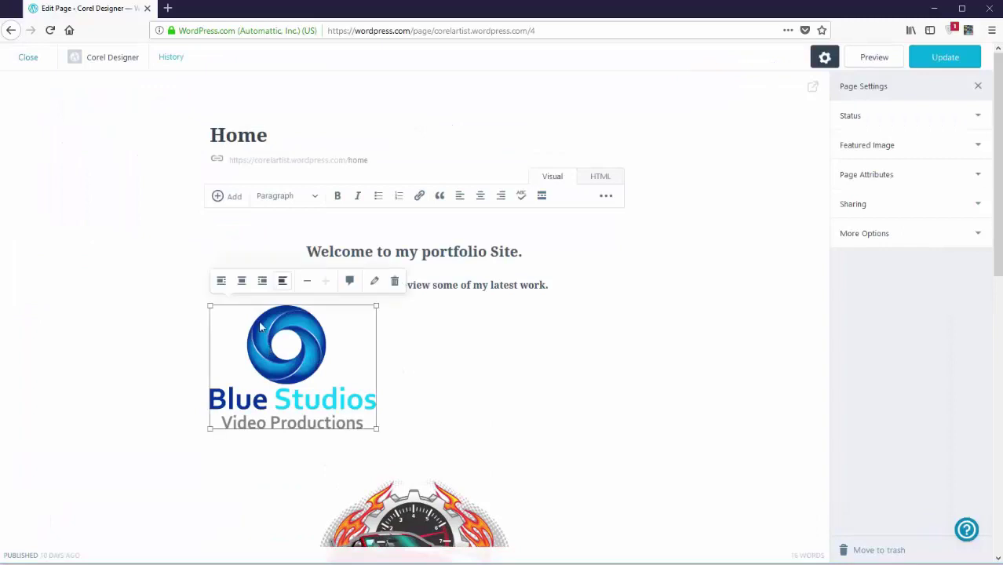
left_click(242, 282)
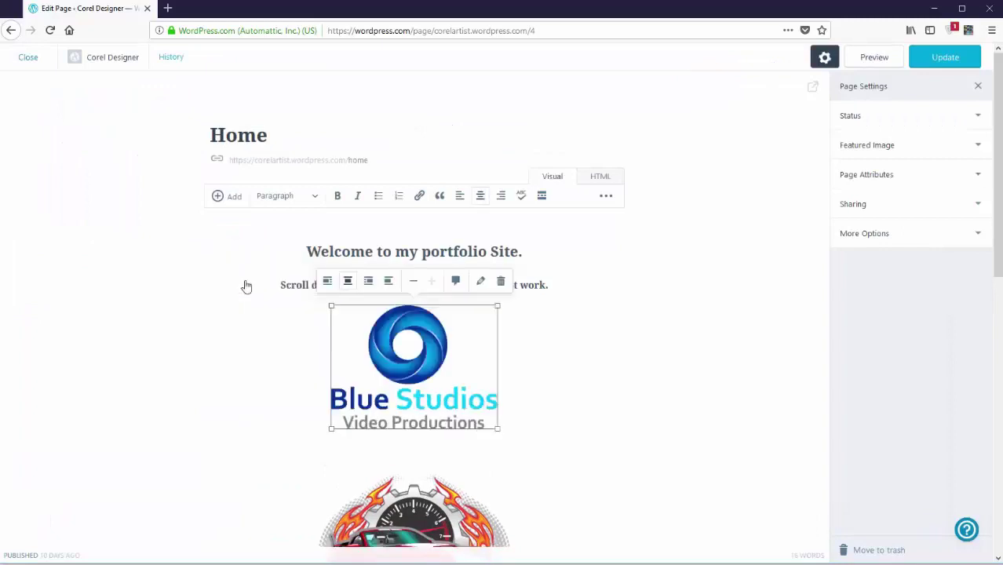
left_click(948, 58)
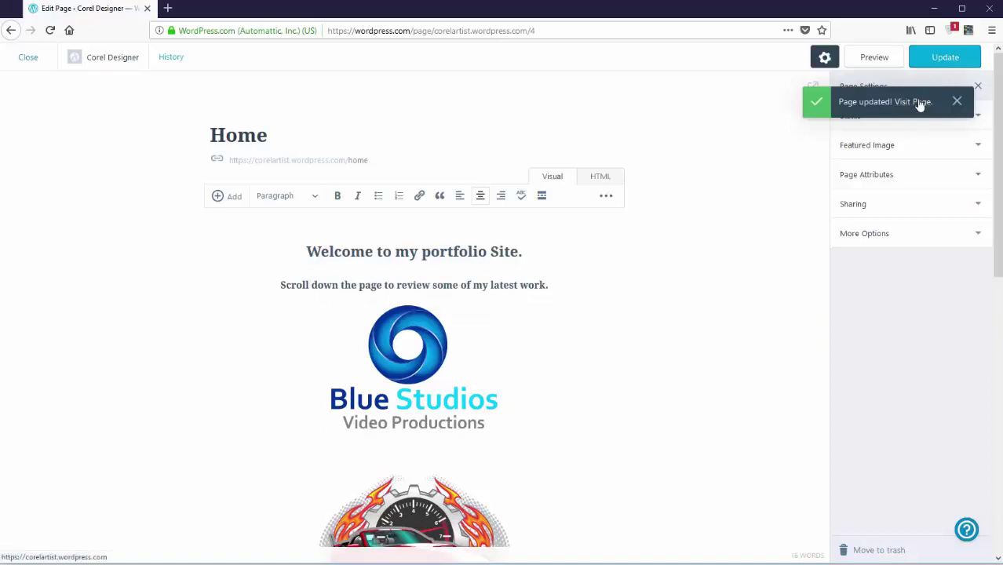
left_click(920, 103)
scroll(730, 251, "down", 3)
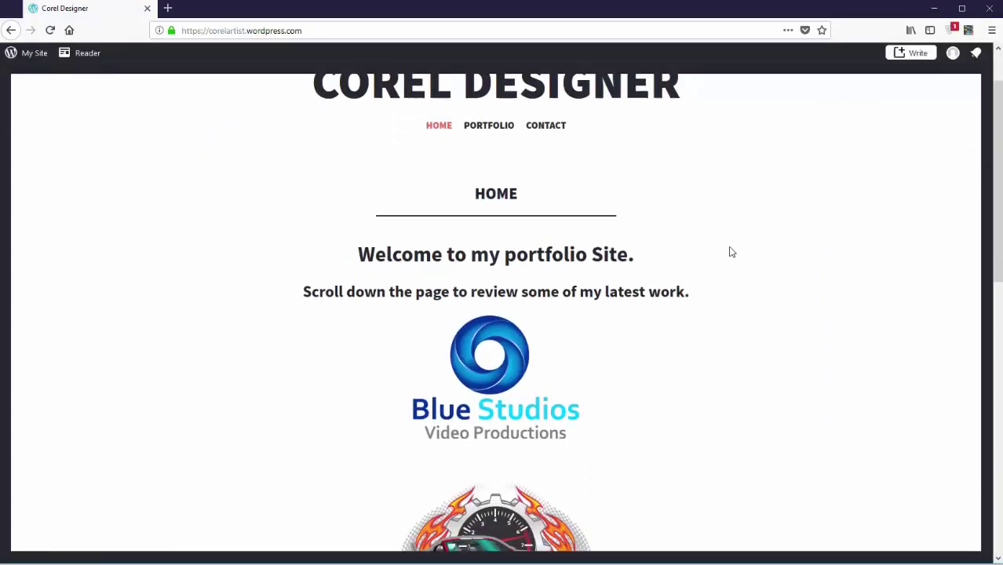